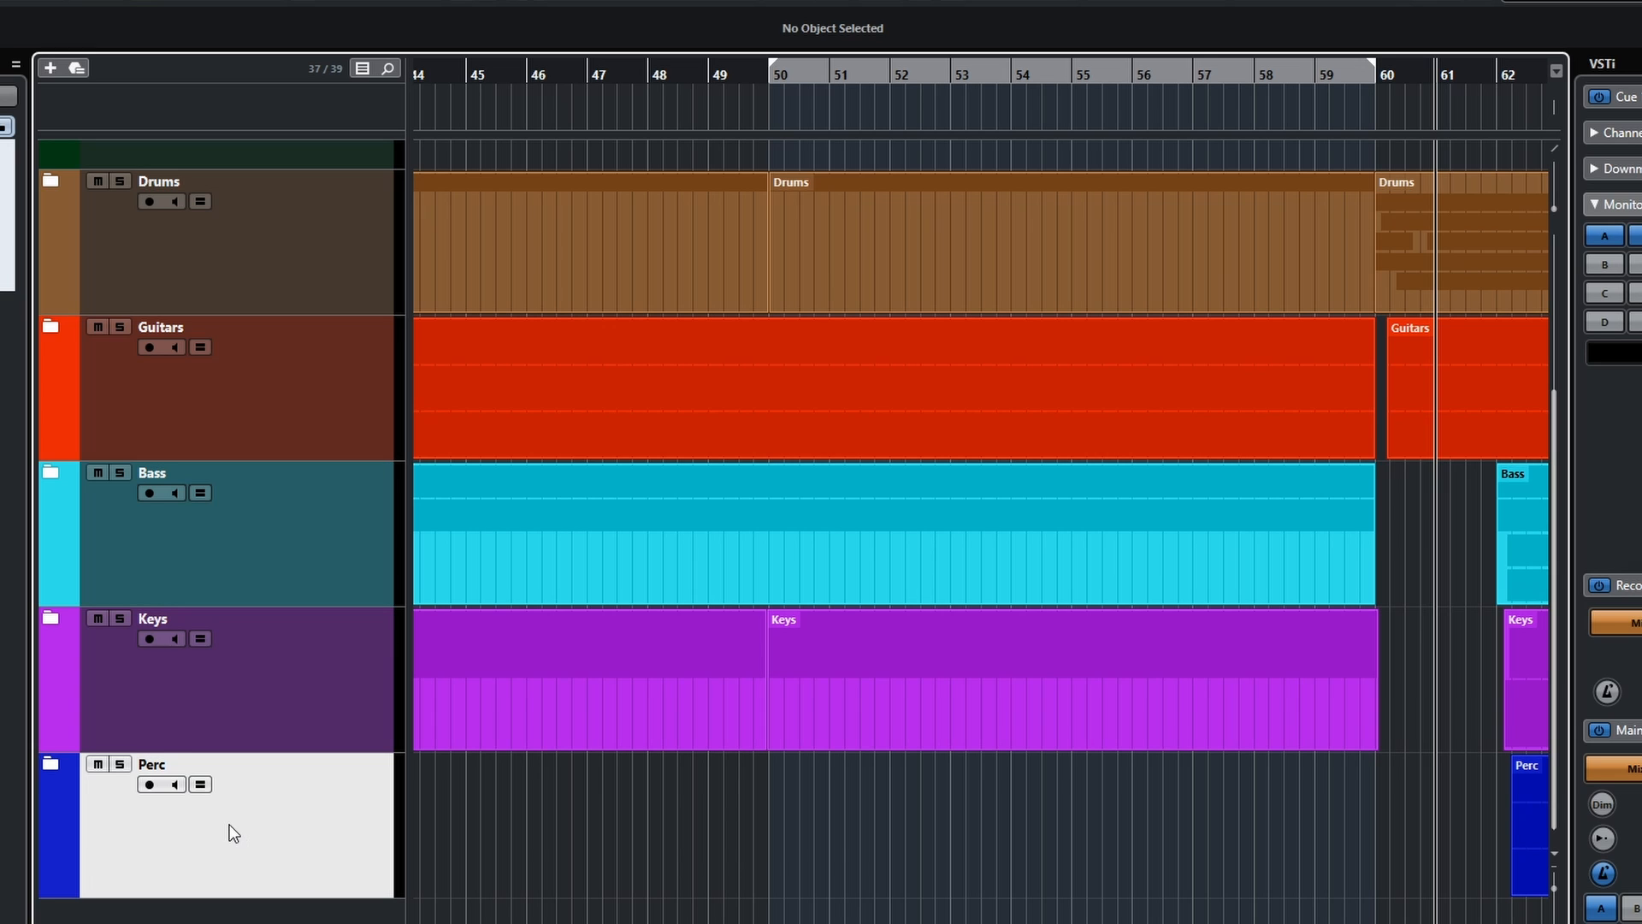
Add one Equator x64 instrument track below the Perc folder with its audio output routed to OrchBuss, and close its plug-in window.
scroll(604, 825, down, 5)
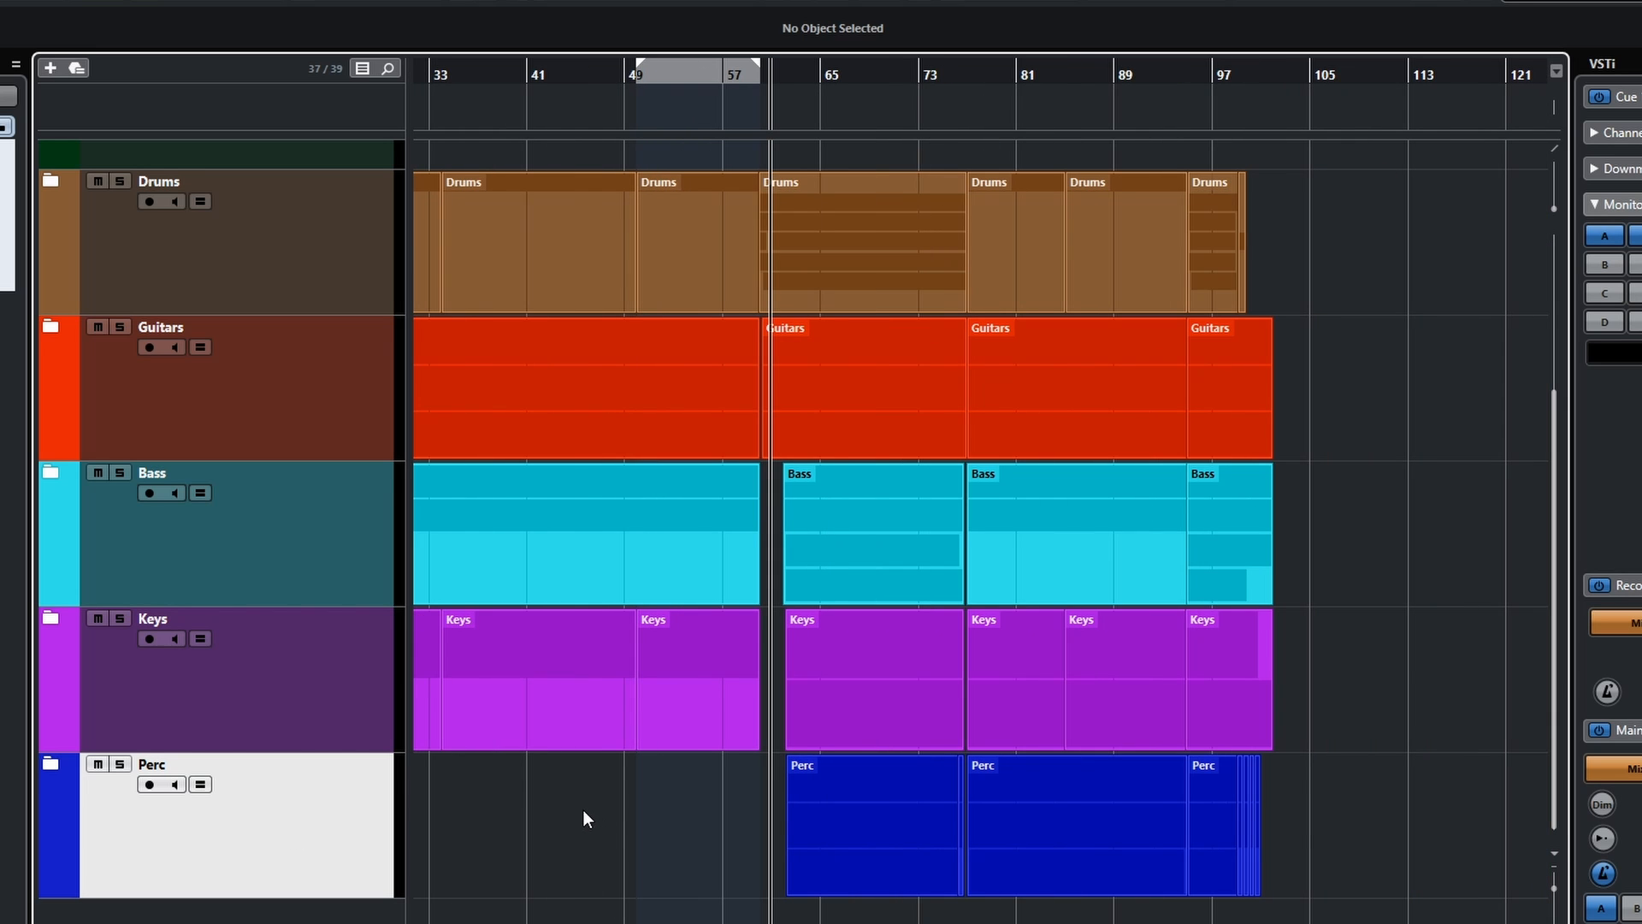
click(50, 68)
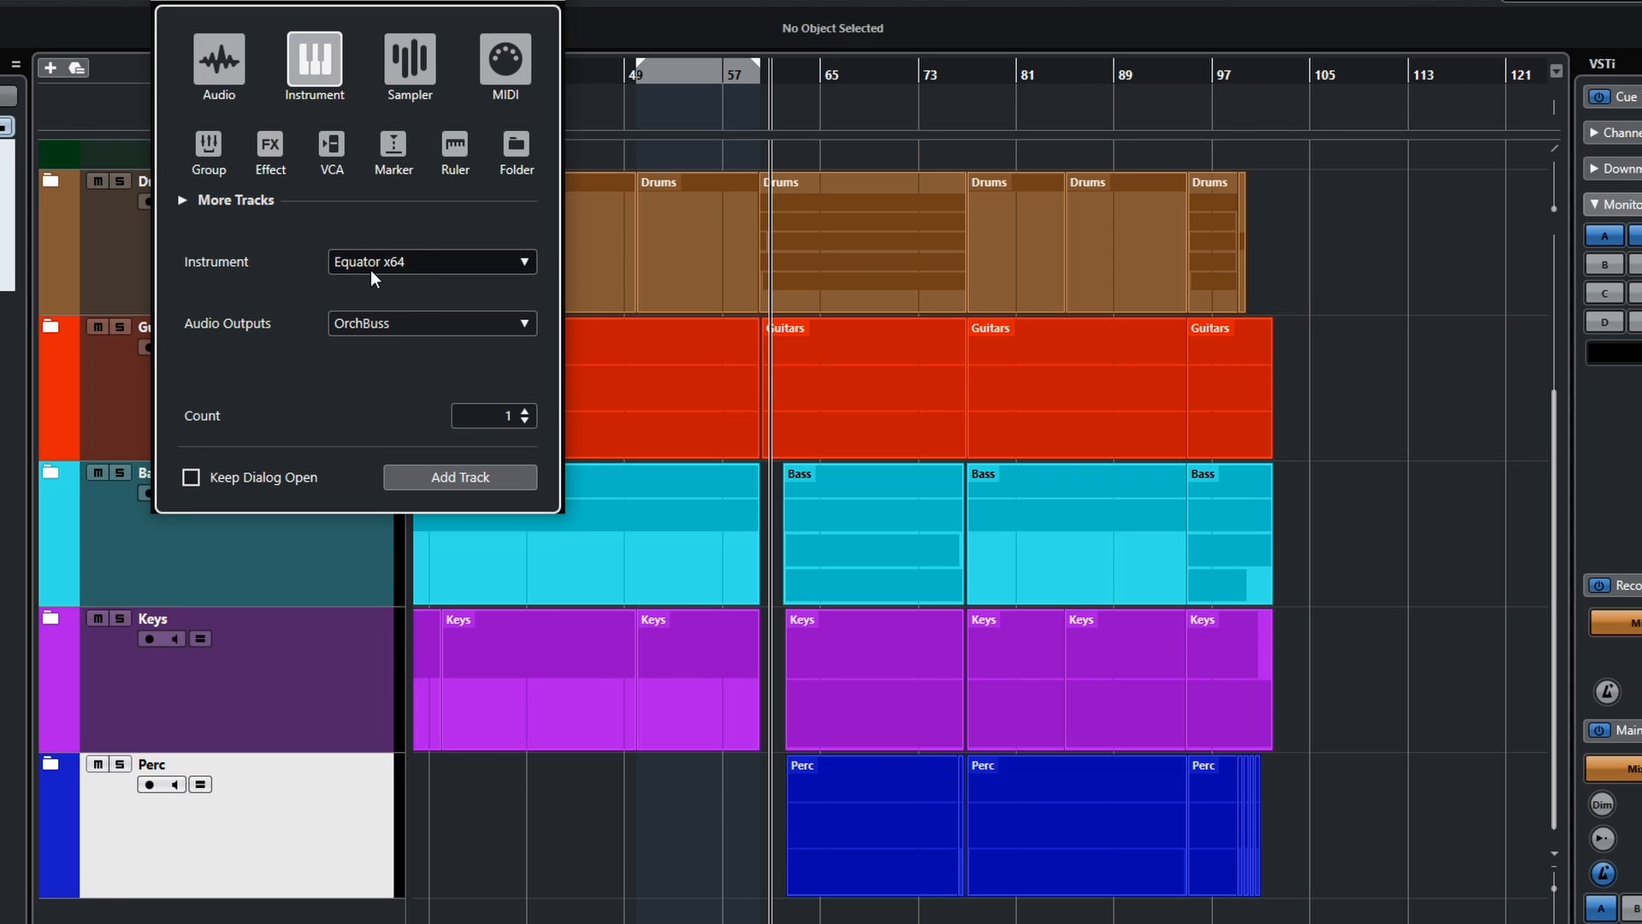
click(407, 322)
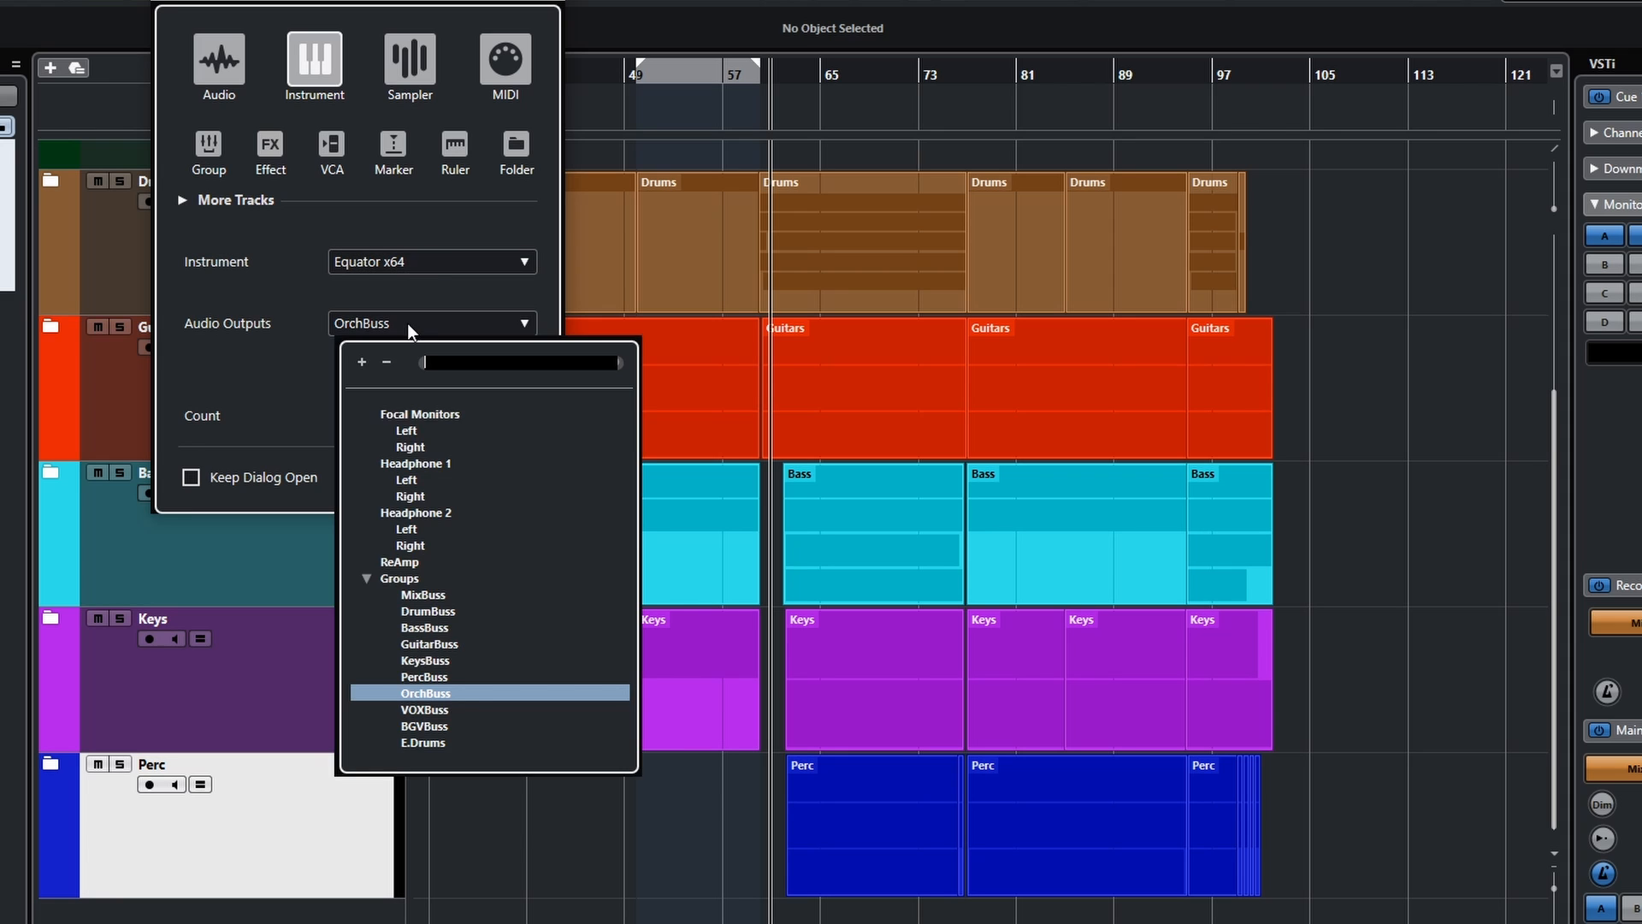
click(444, 694)
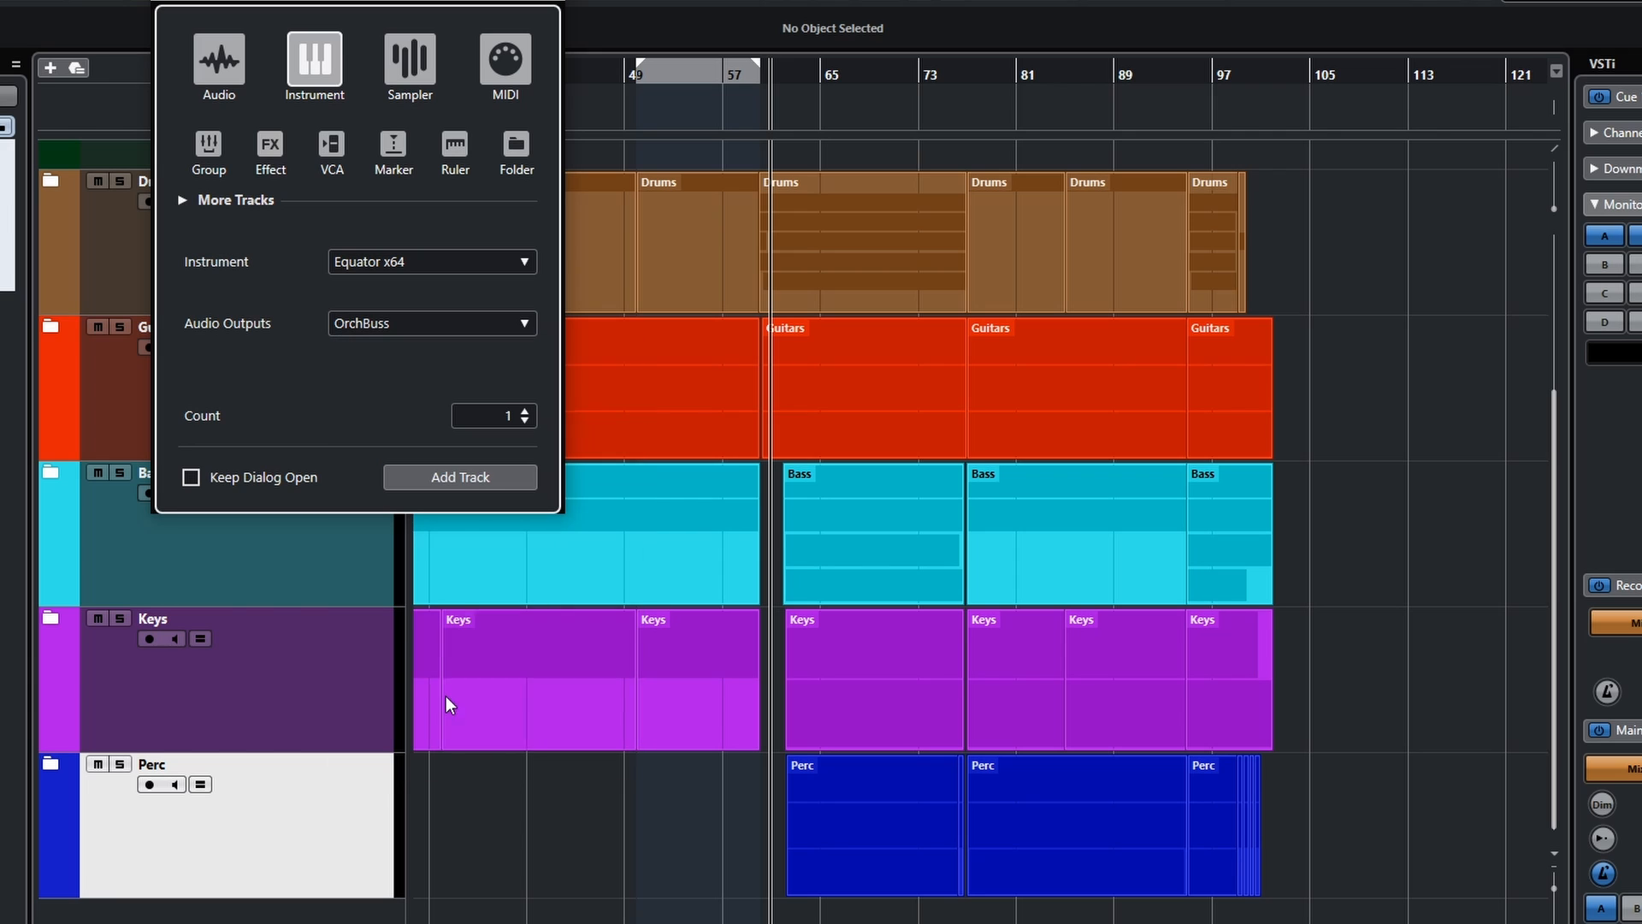
click(450, 476)
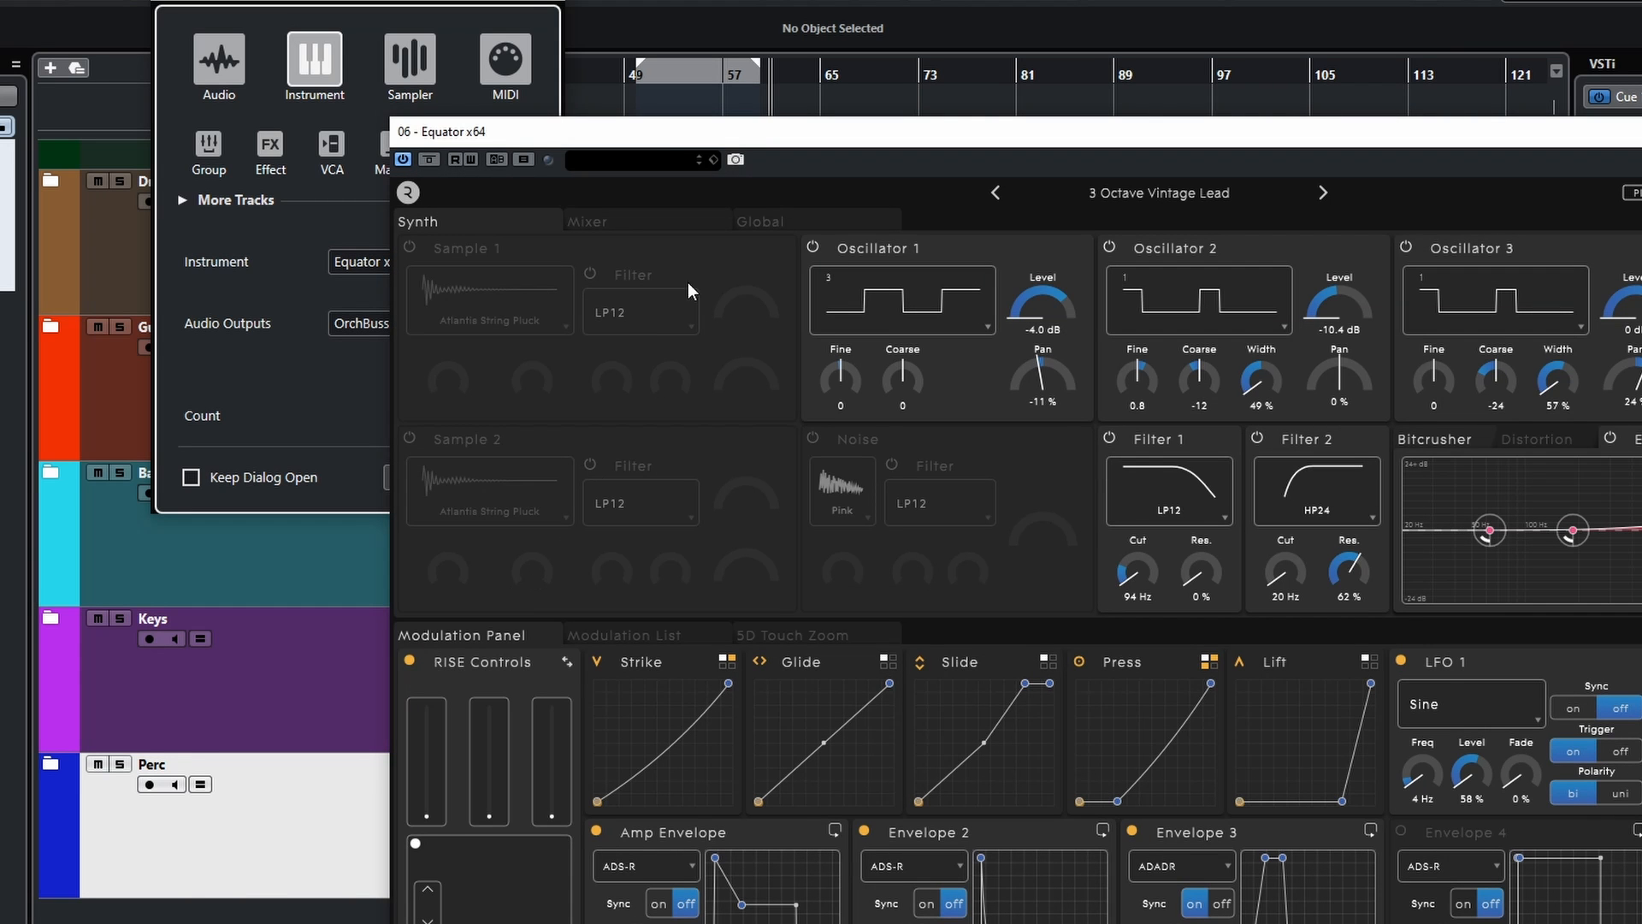
drag(625, 129, 362, 29)
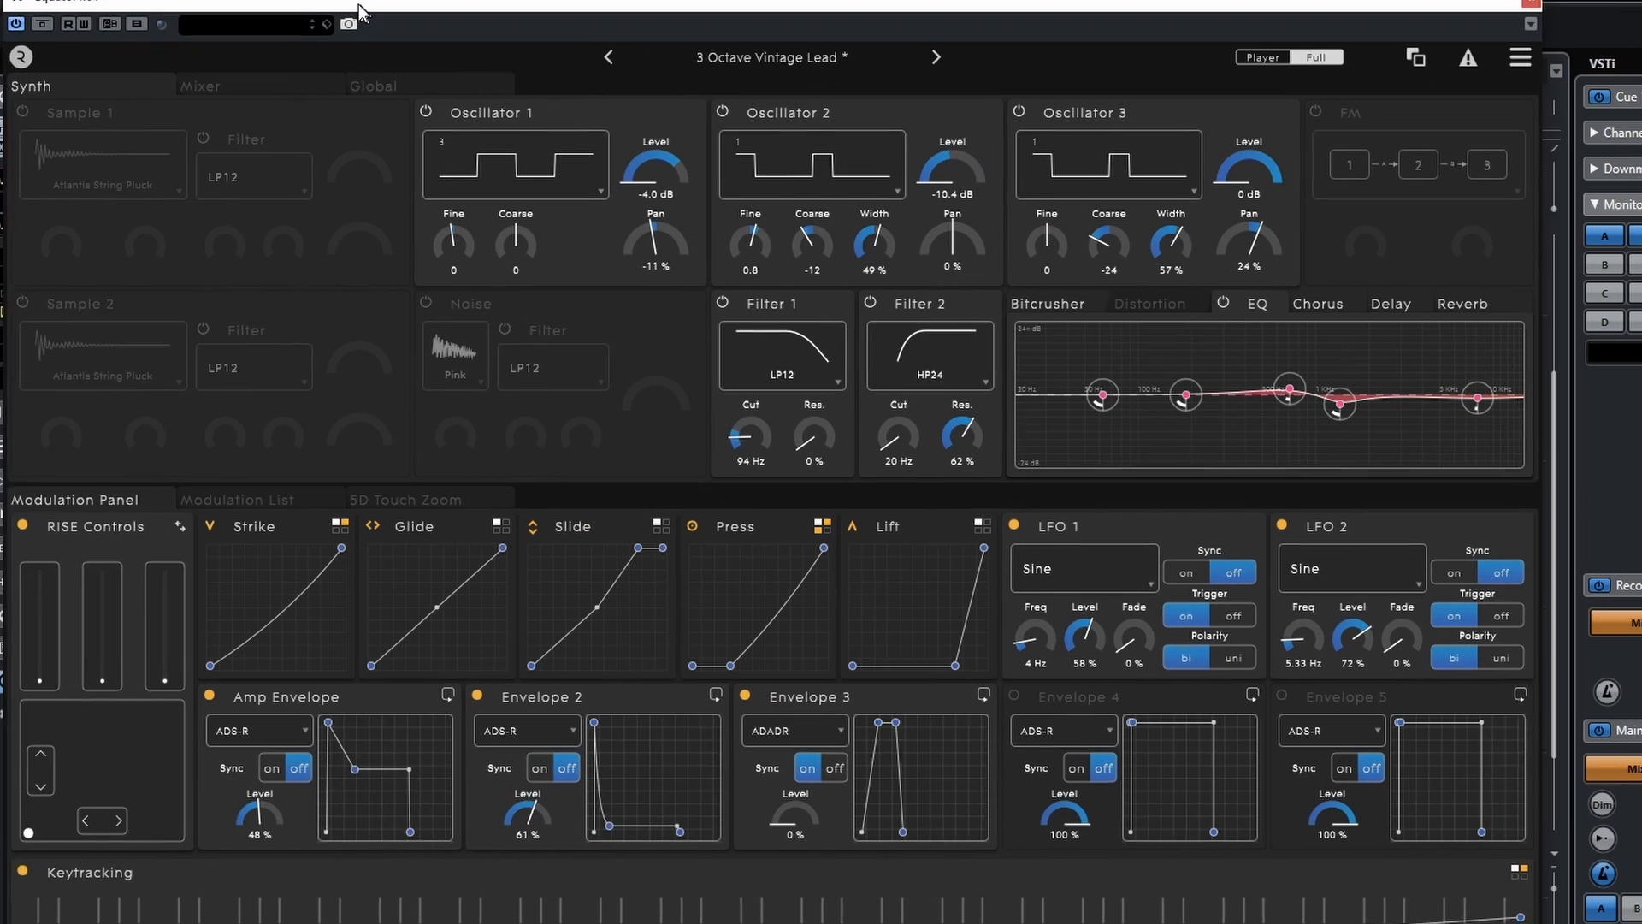
drag(360, 5, 338, 0)
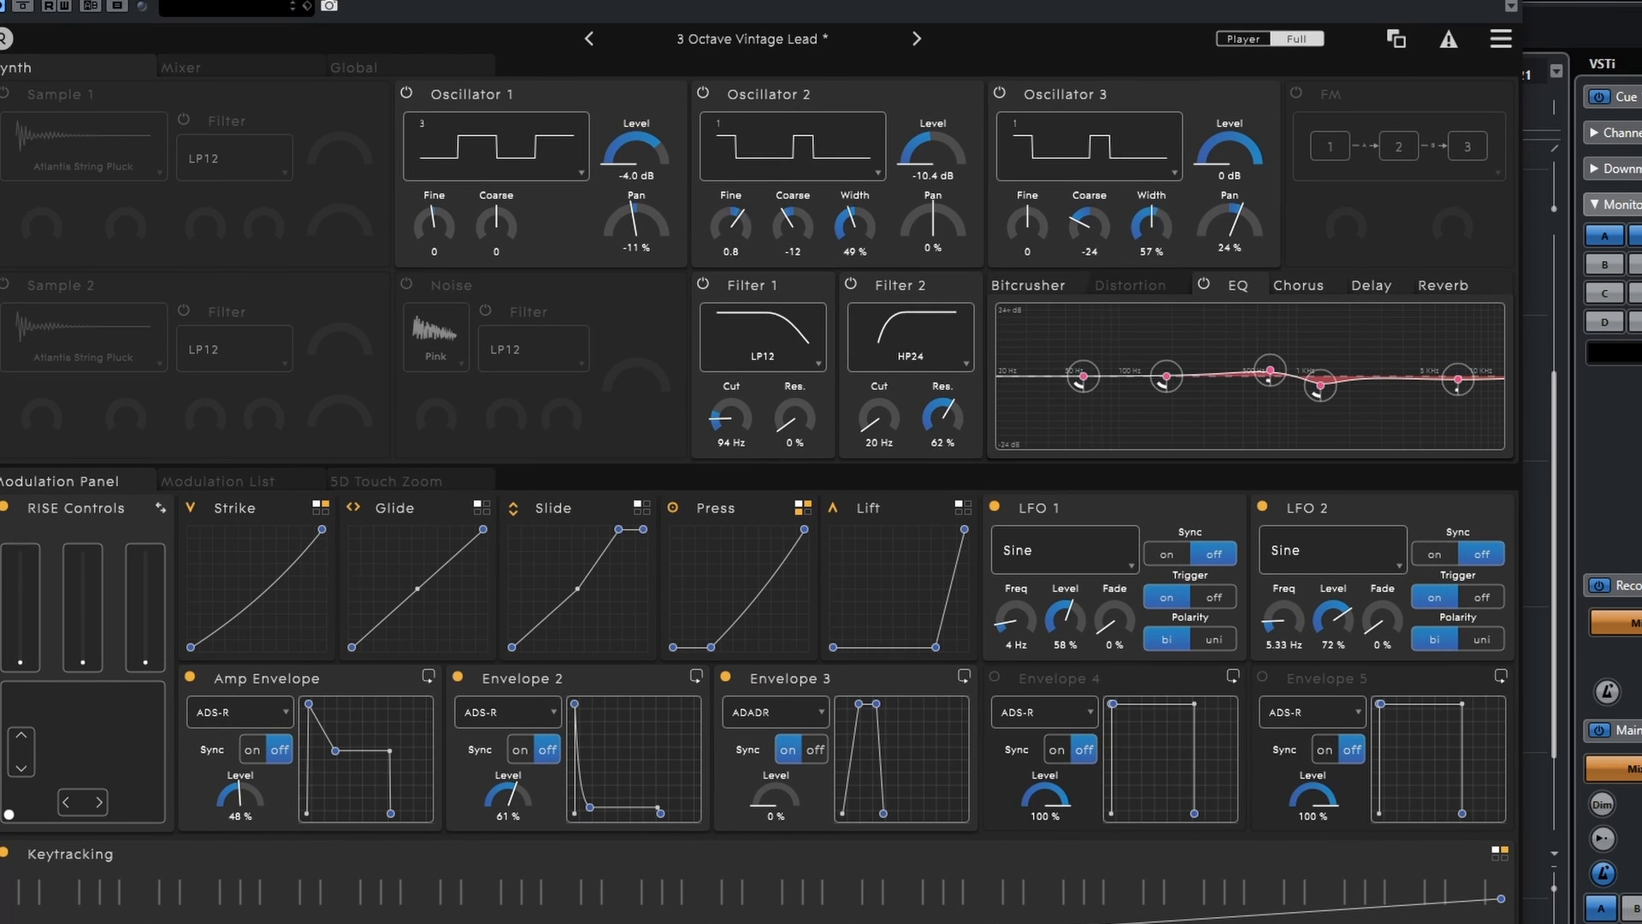
click(1510, 0)
Colour the new Equator x64 track pink and rename it V.Orch.
scroll(510, 783, down, 2)
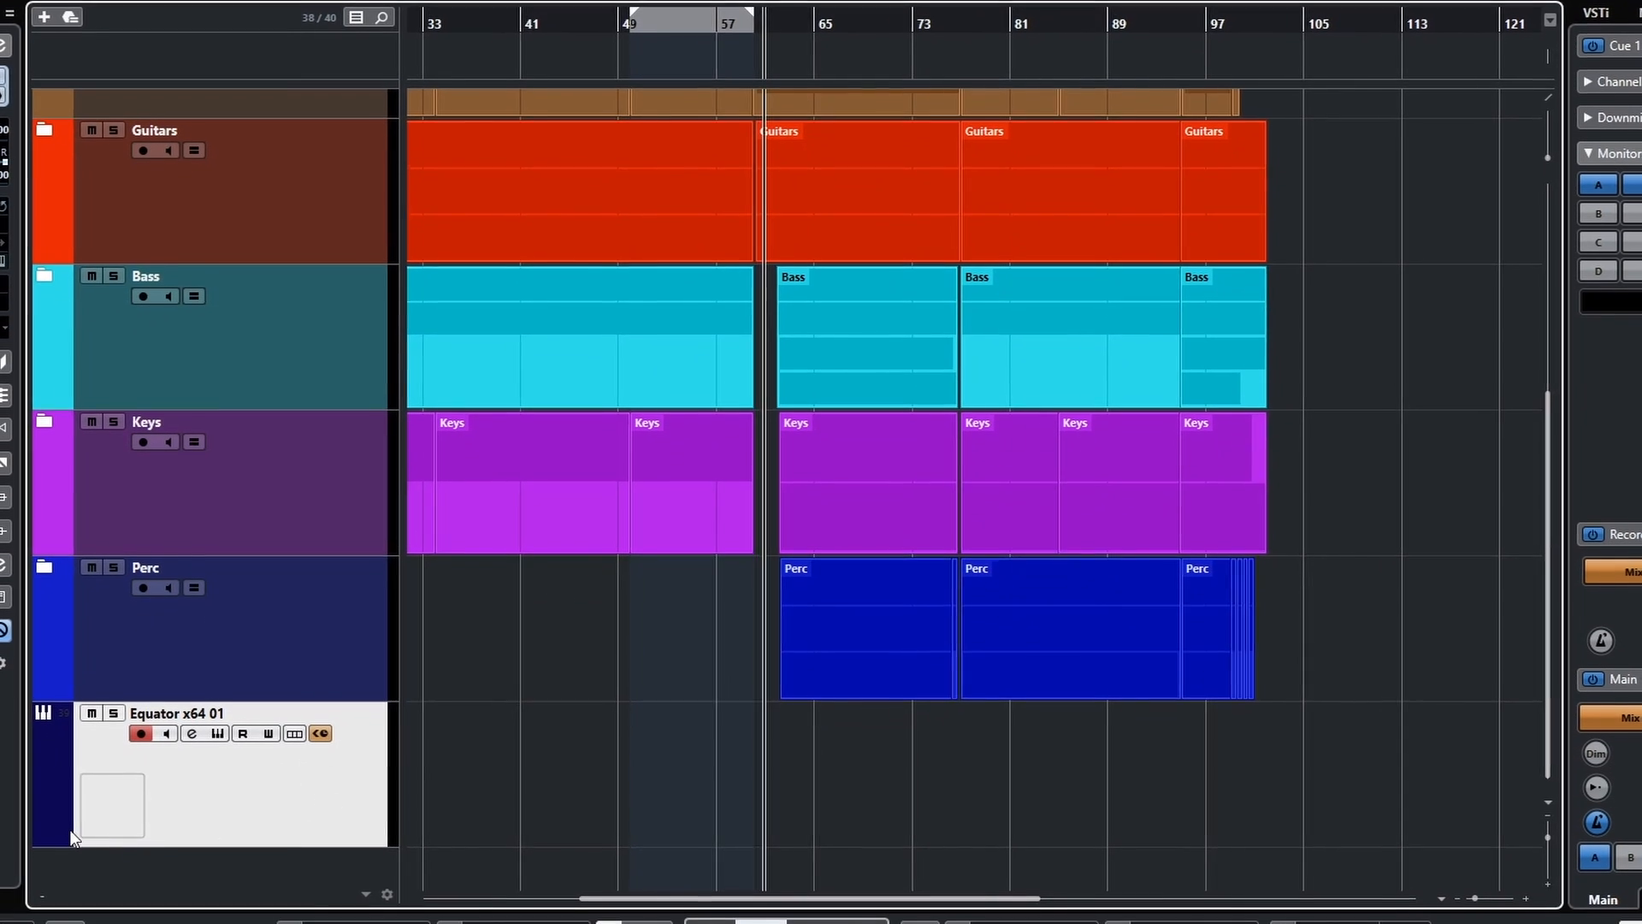
click(56, 826)
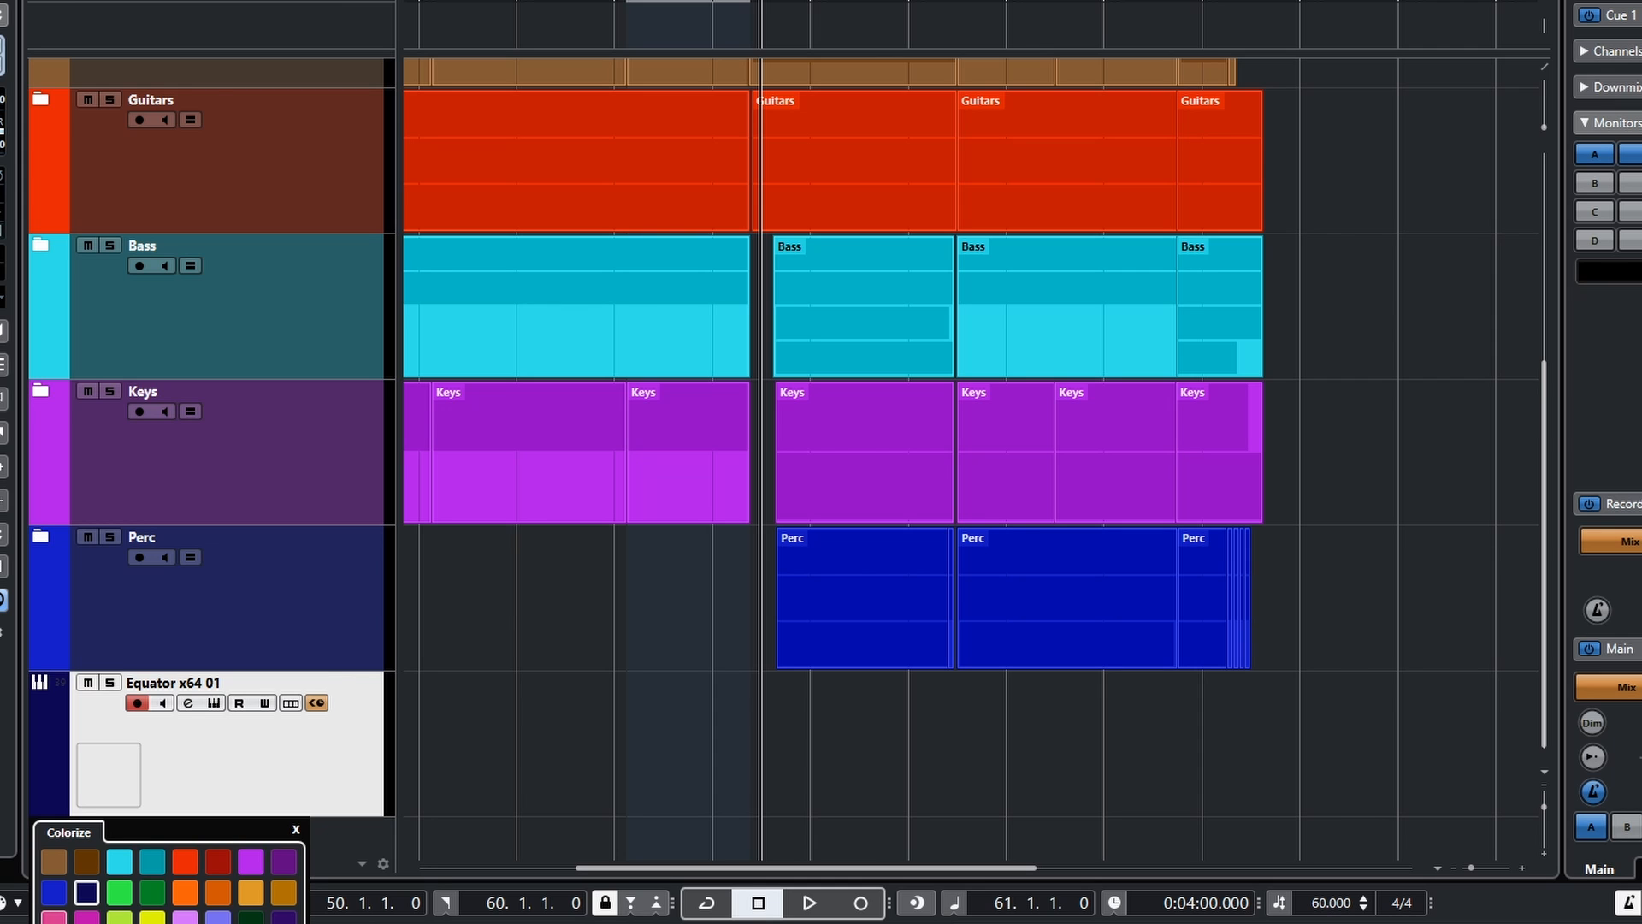
click(53, 917)
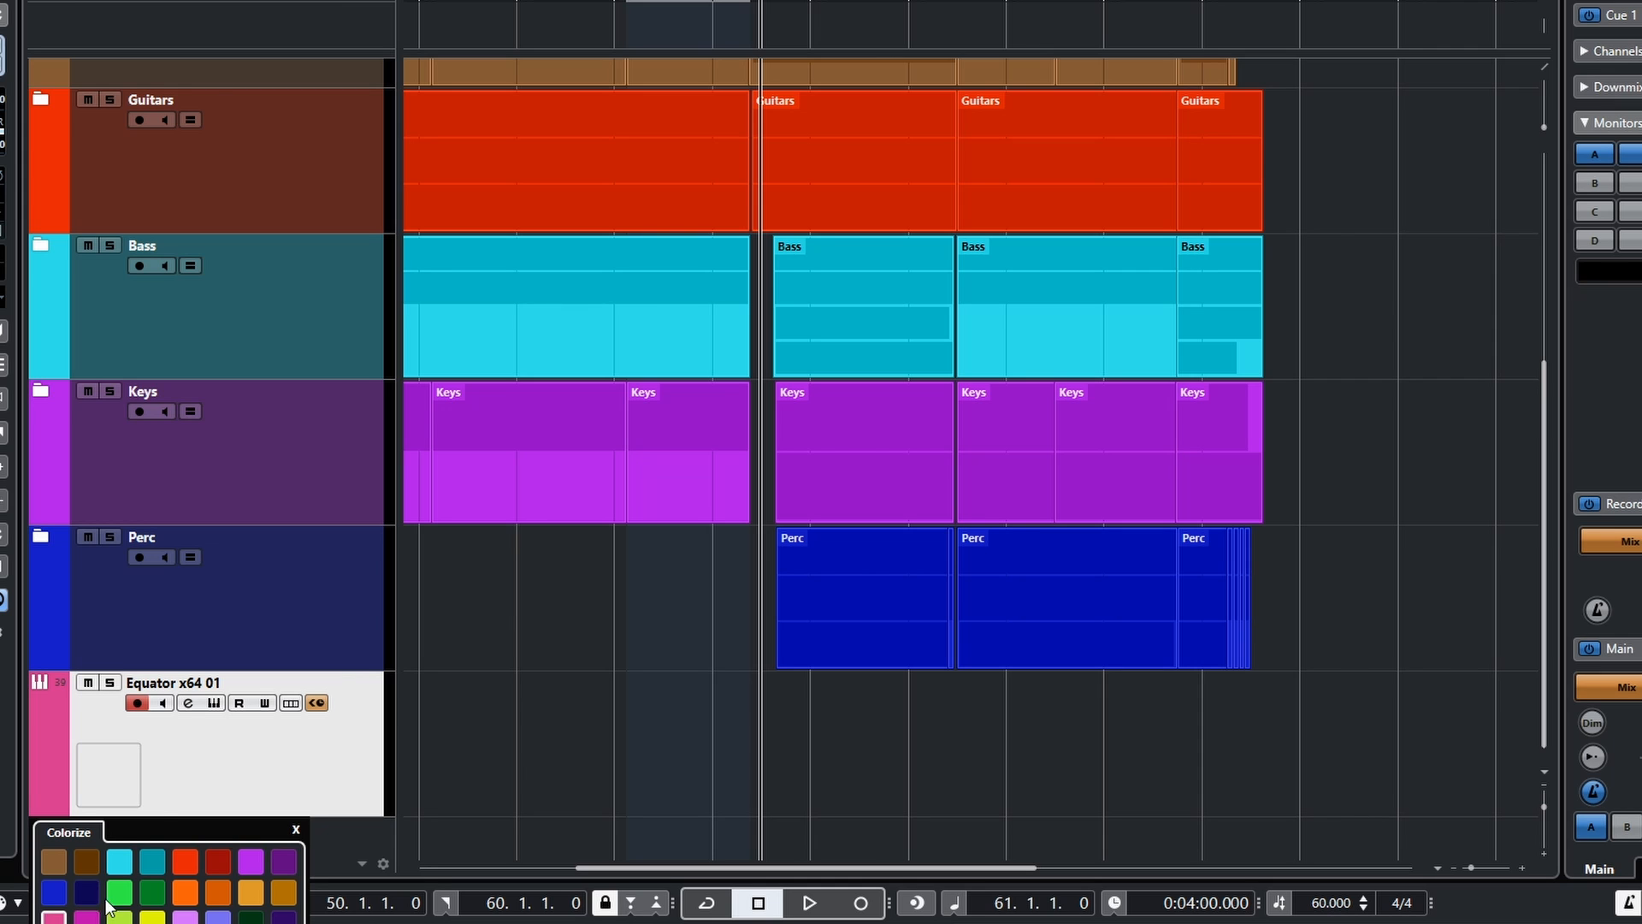
double_click(207, 683)
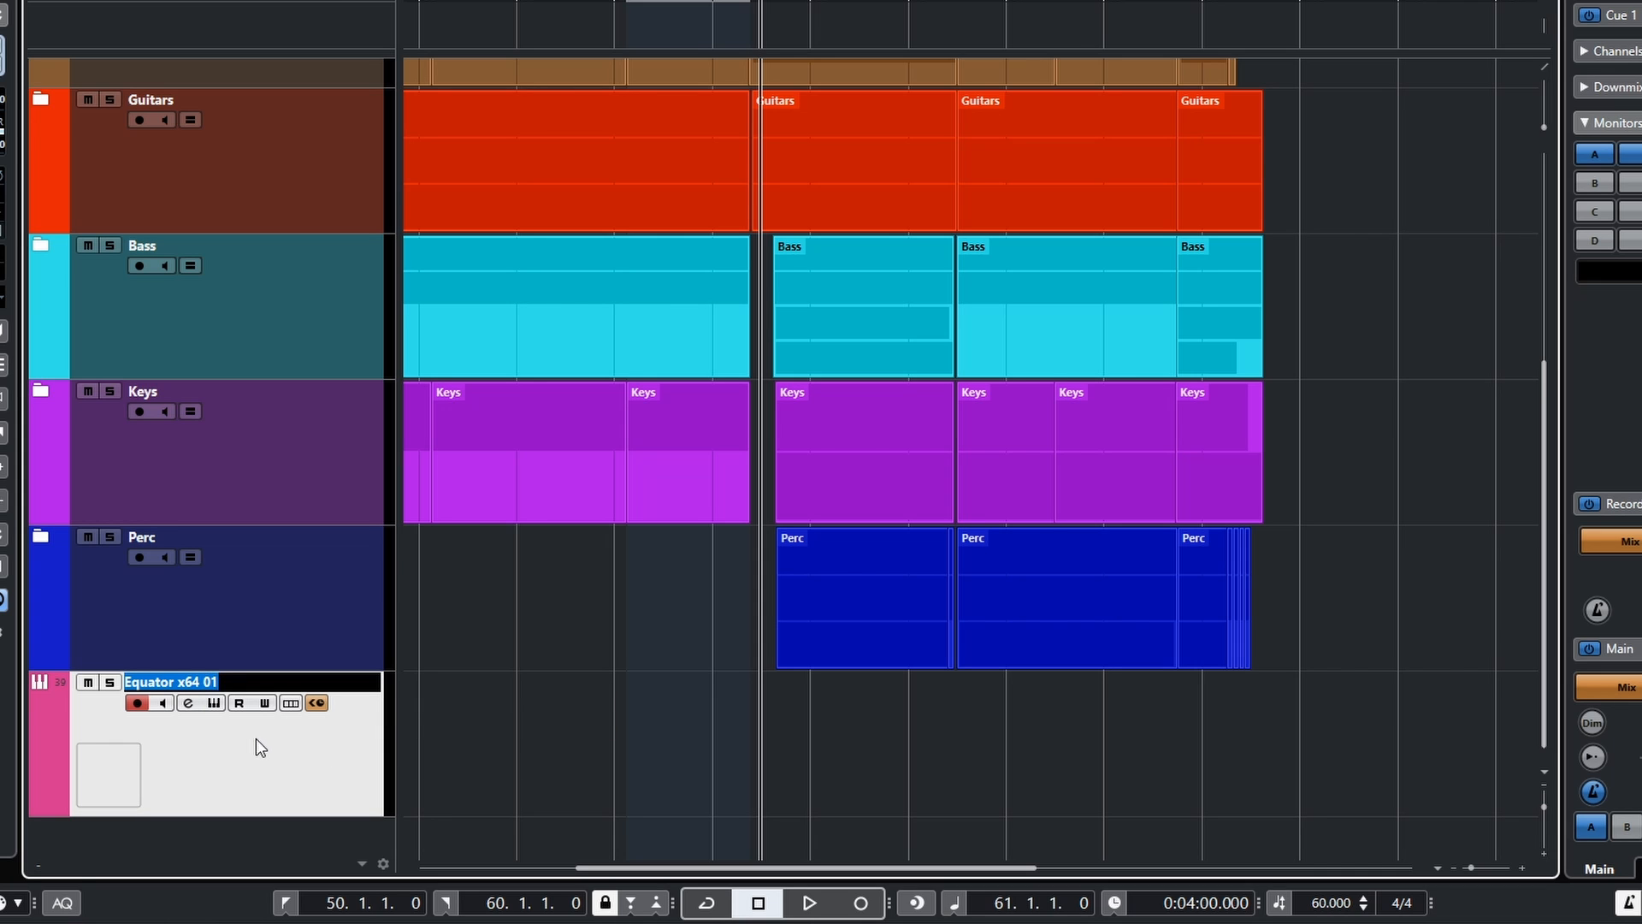
text(V.Orch)
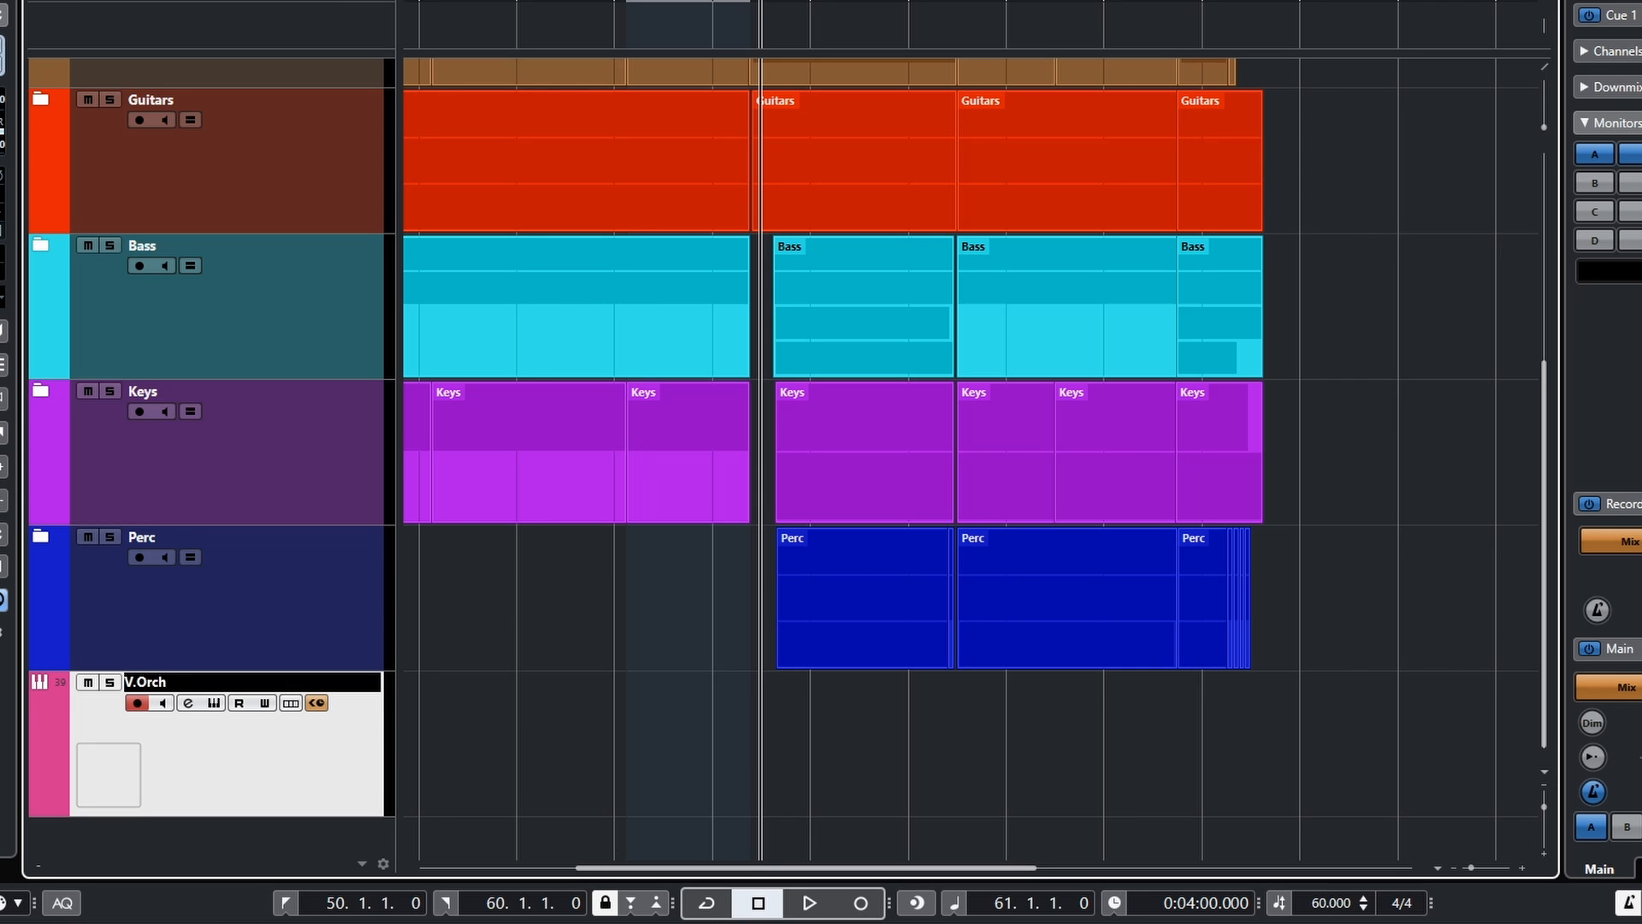
key(Return)
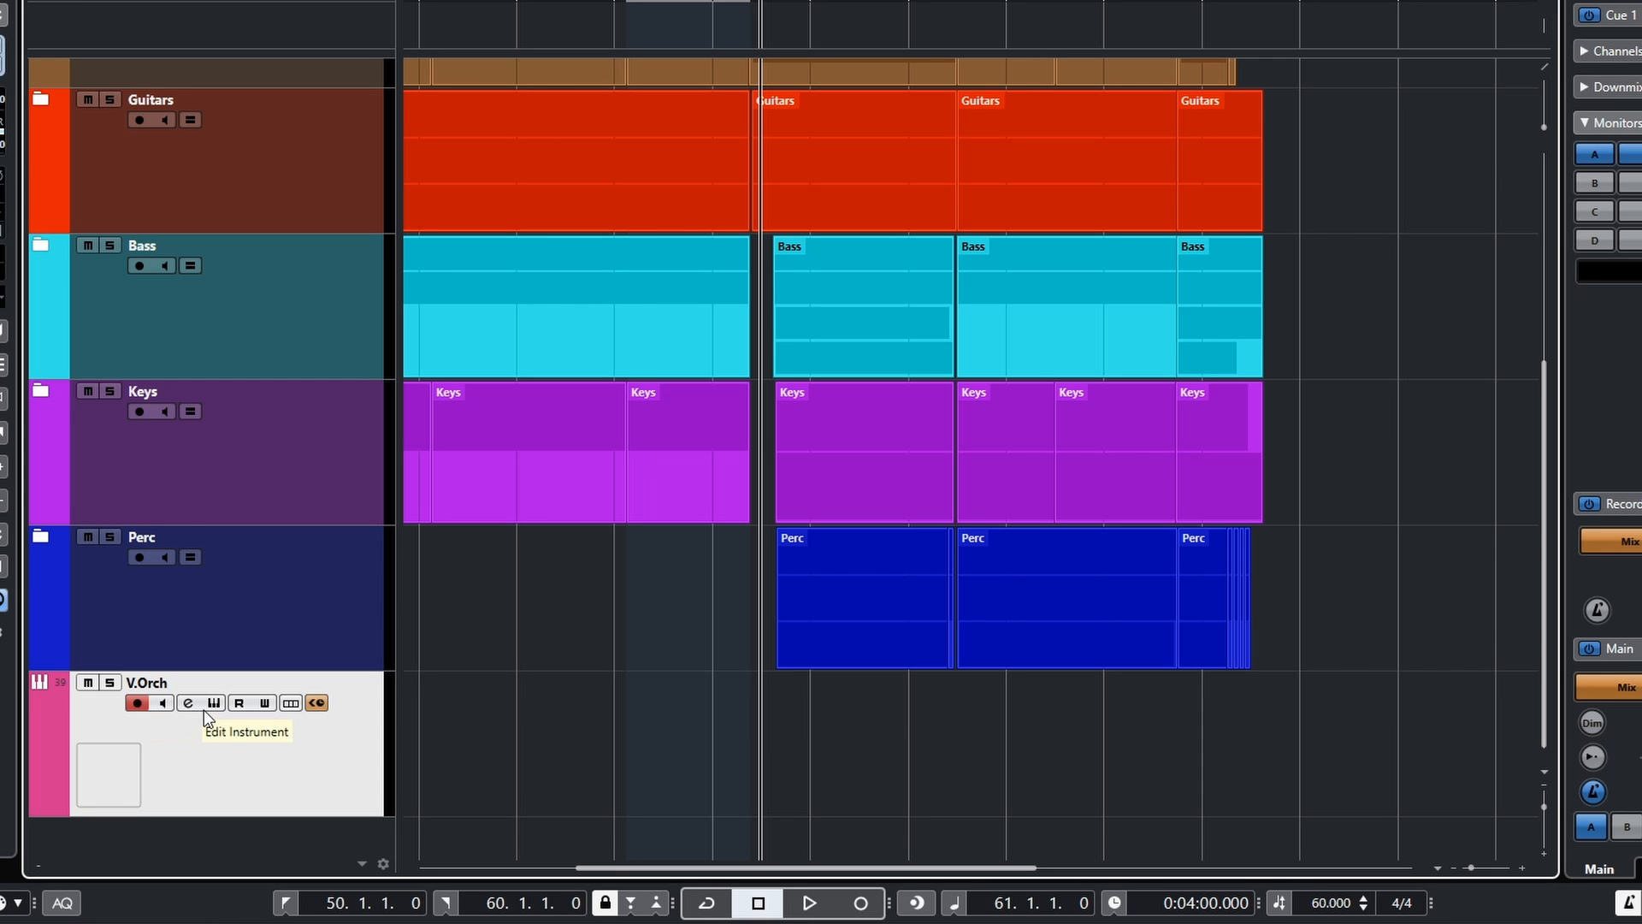
Set the V.Orch track's MIDI channel to Any and enable MIDI as NoteExp with CC 74, Pitchbend and Aftertouch.
click(54, 238)
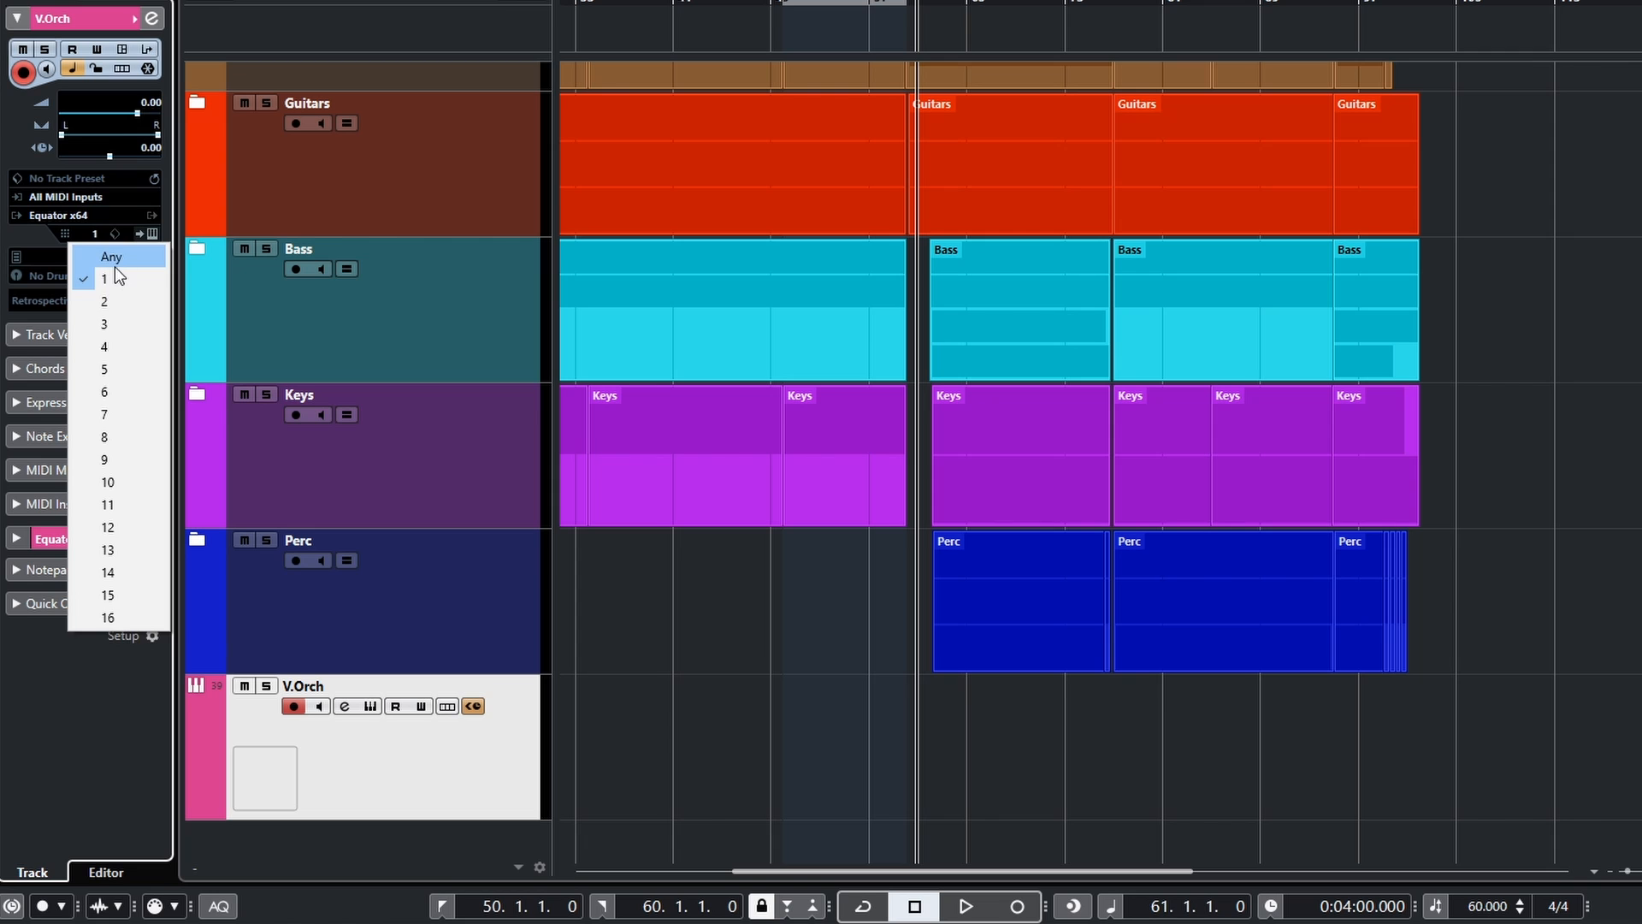
click(115, 265)
click(103, 435)
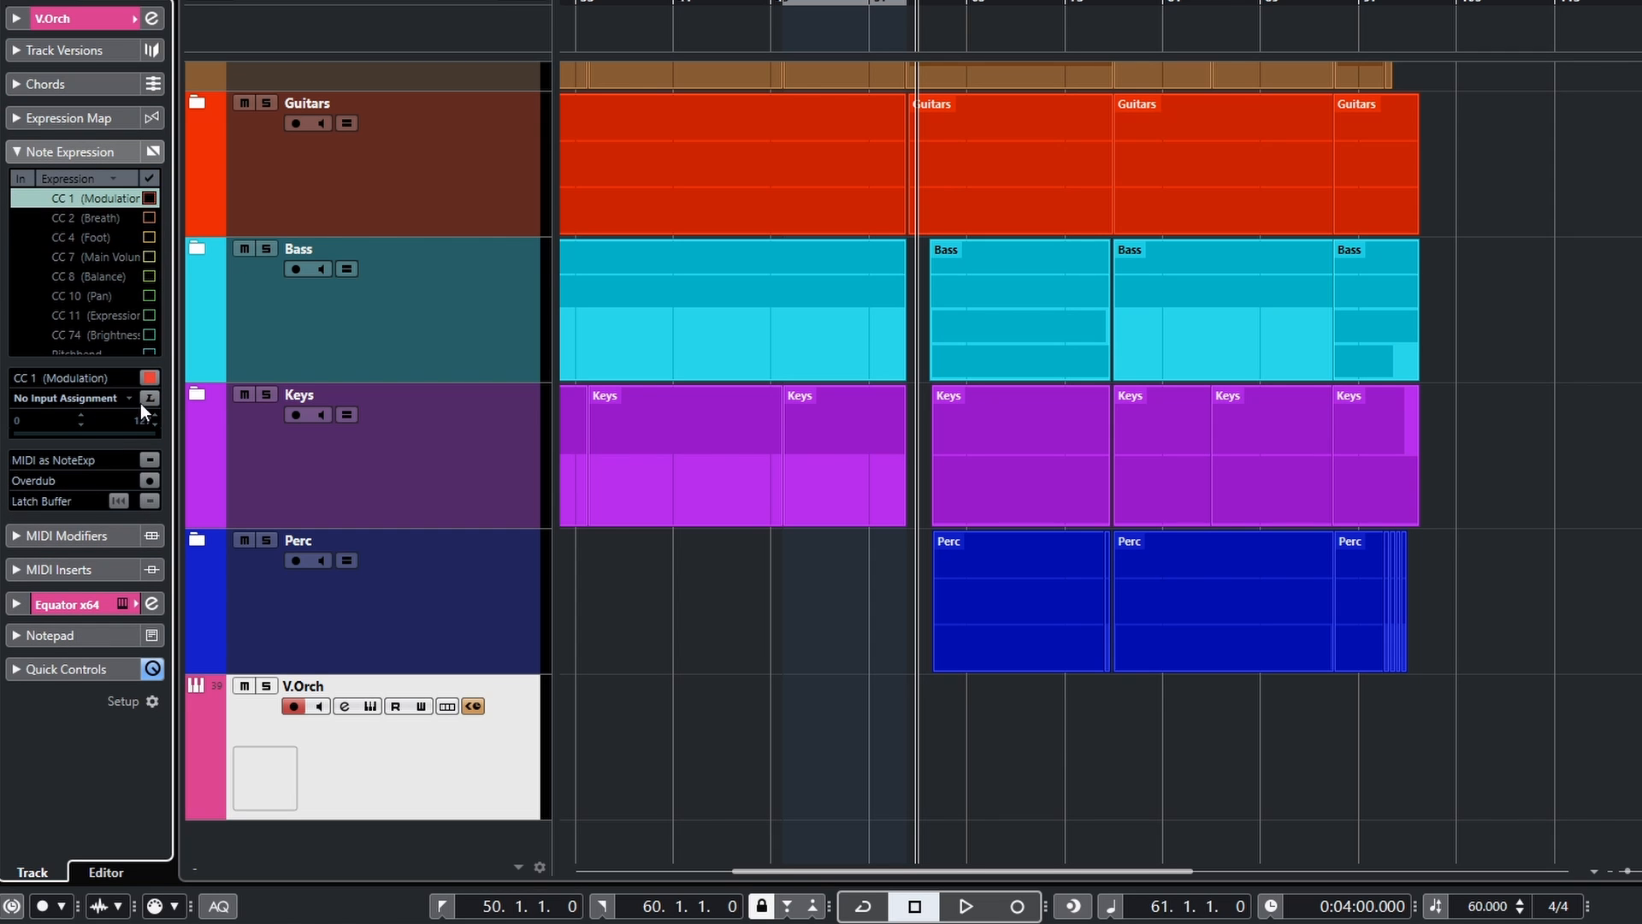
scroll(135, 321, down, 2)
click(144, 287)
click(146, 306)
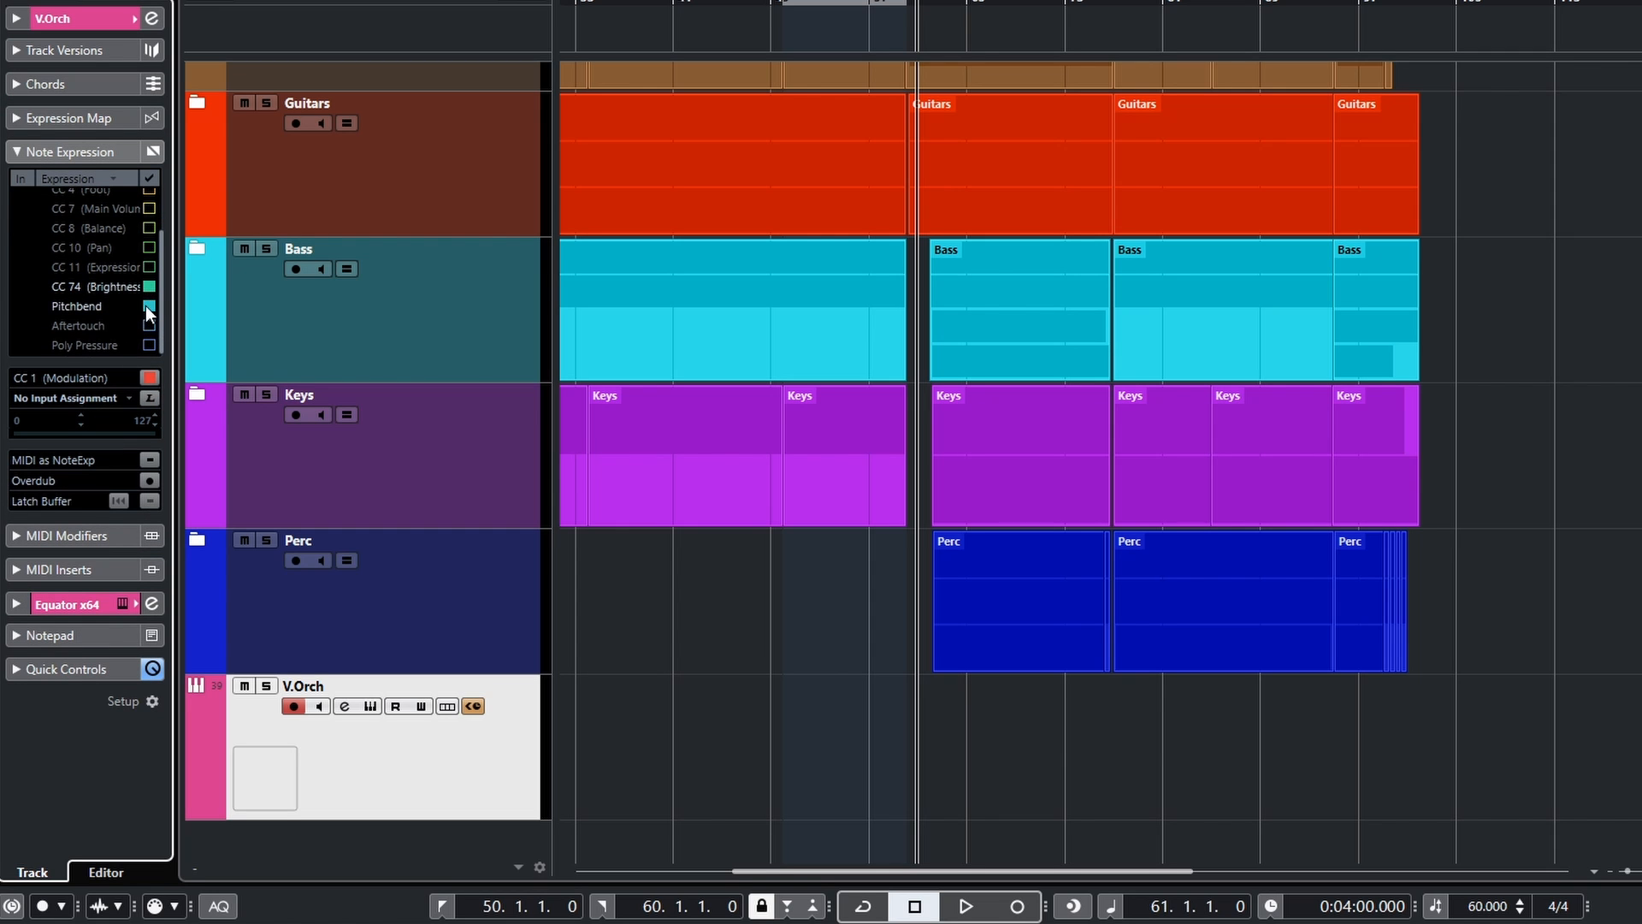
click(149, 325)
click(149, 461)
click(81, 22)
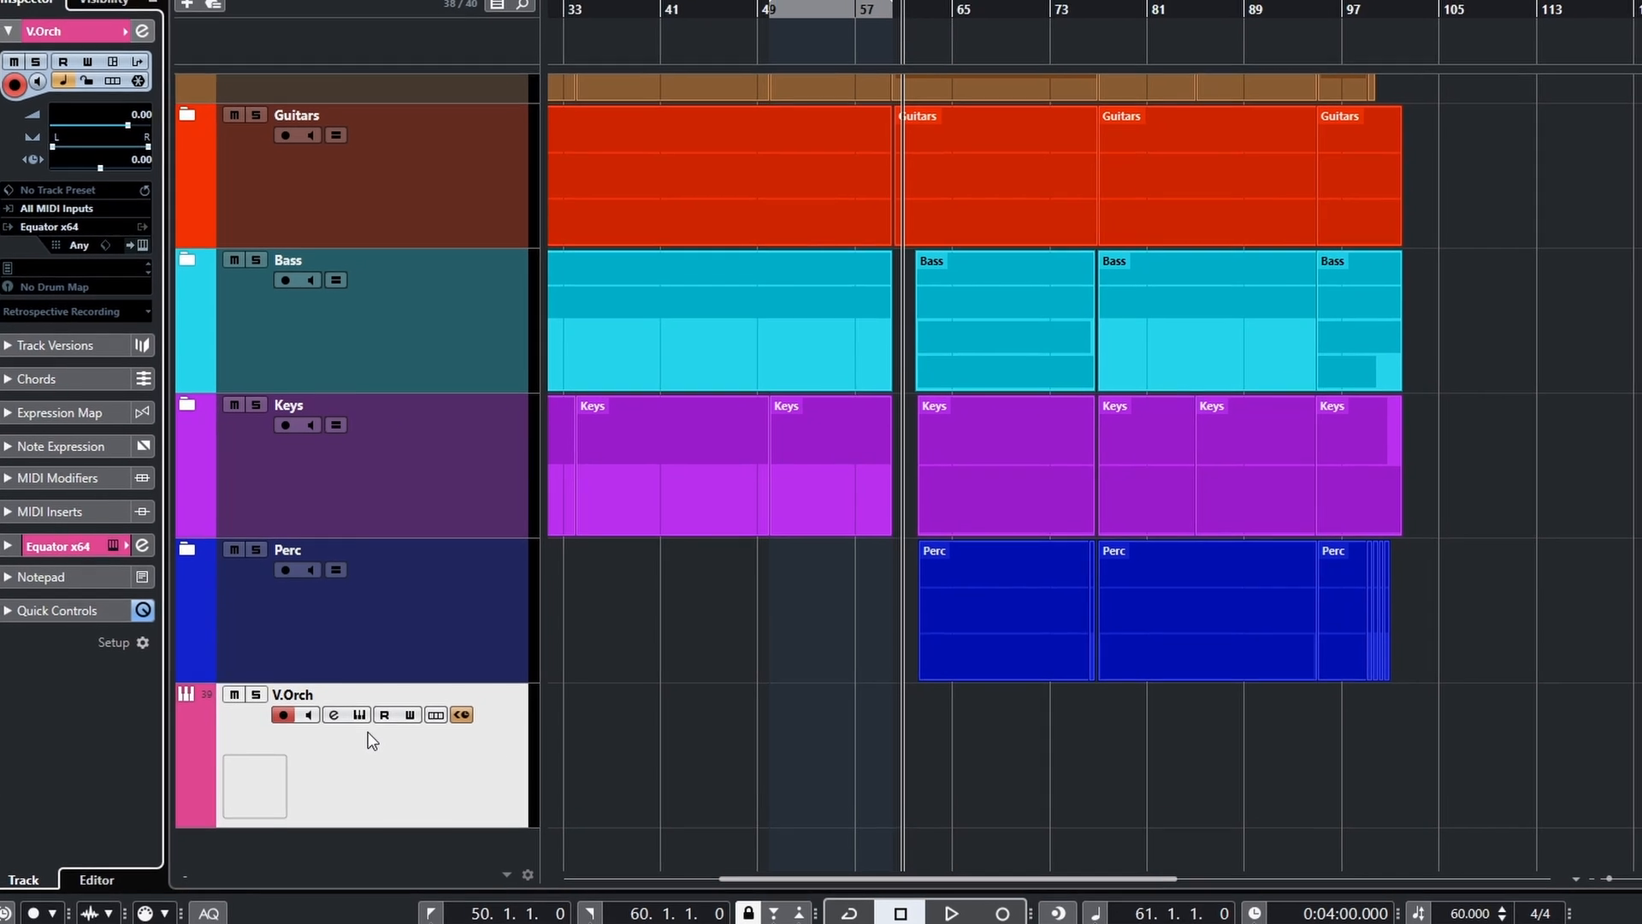
Load the String Section preset from the Strings category into the V.Orch track's Equator instrument and close its window.
click(370, 707)
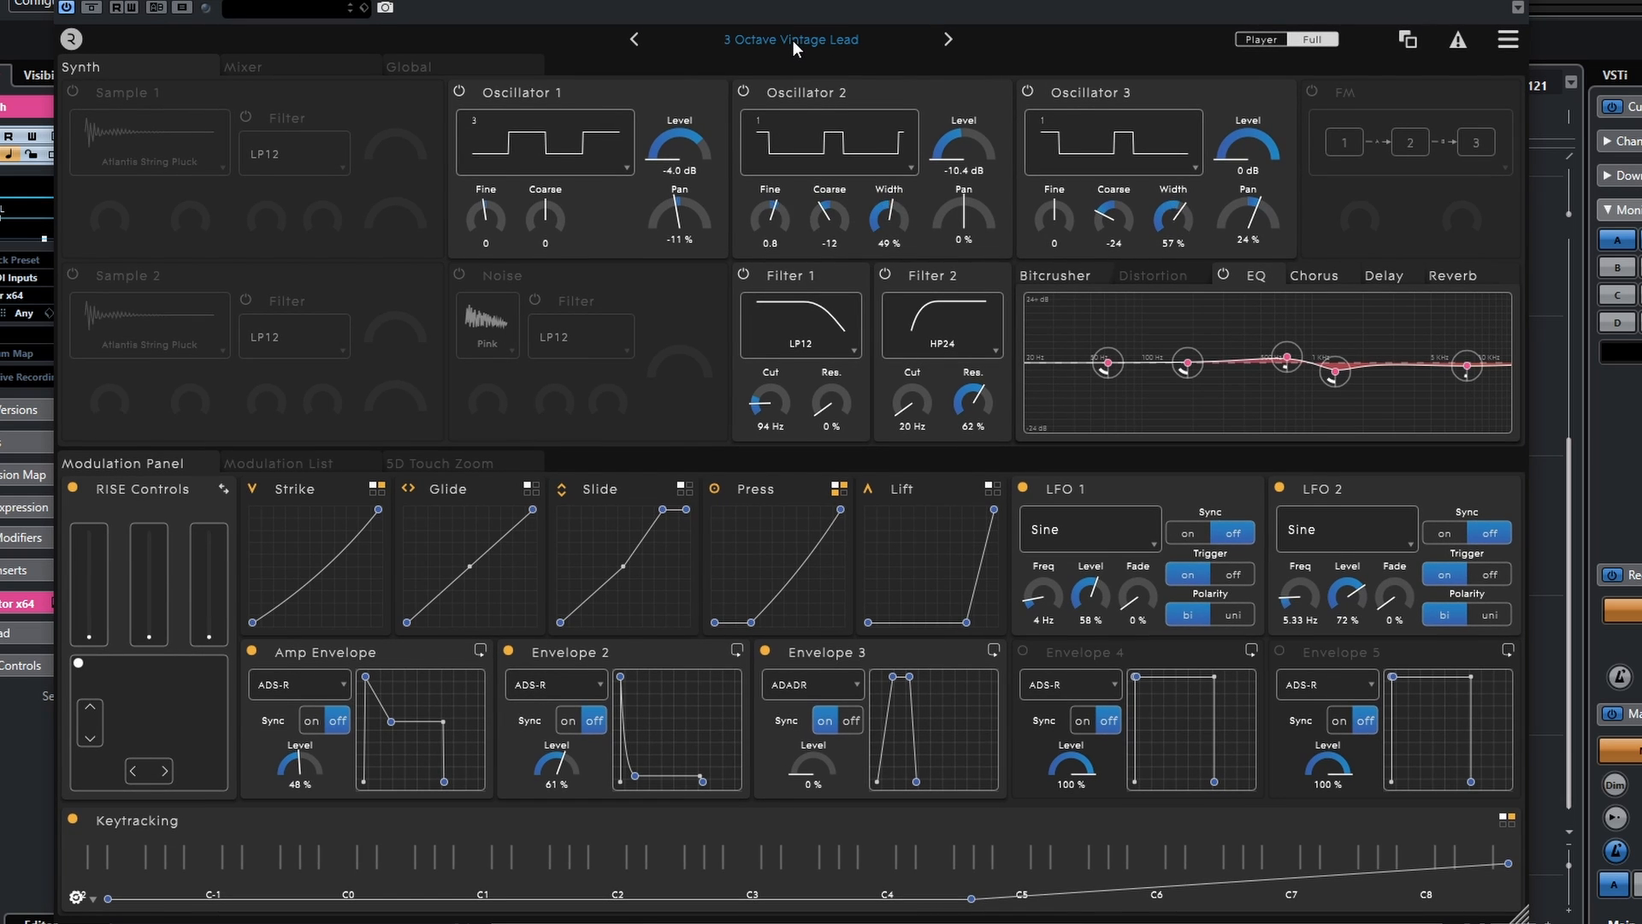
click(793, 43)
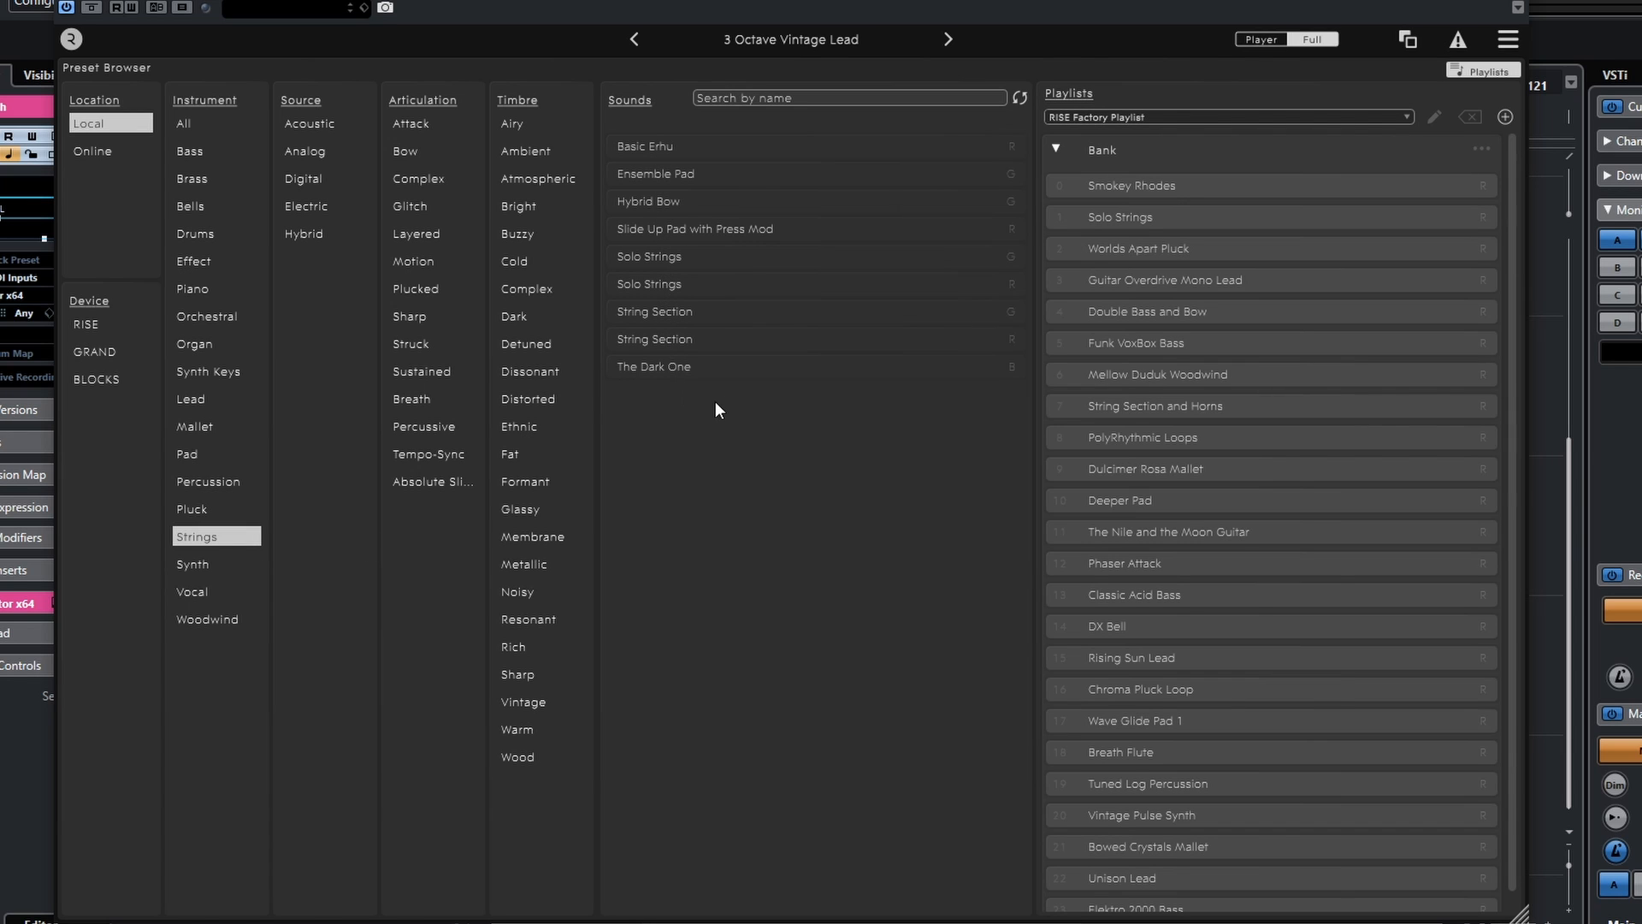
click(664, 311)
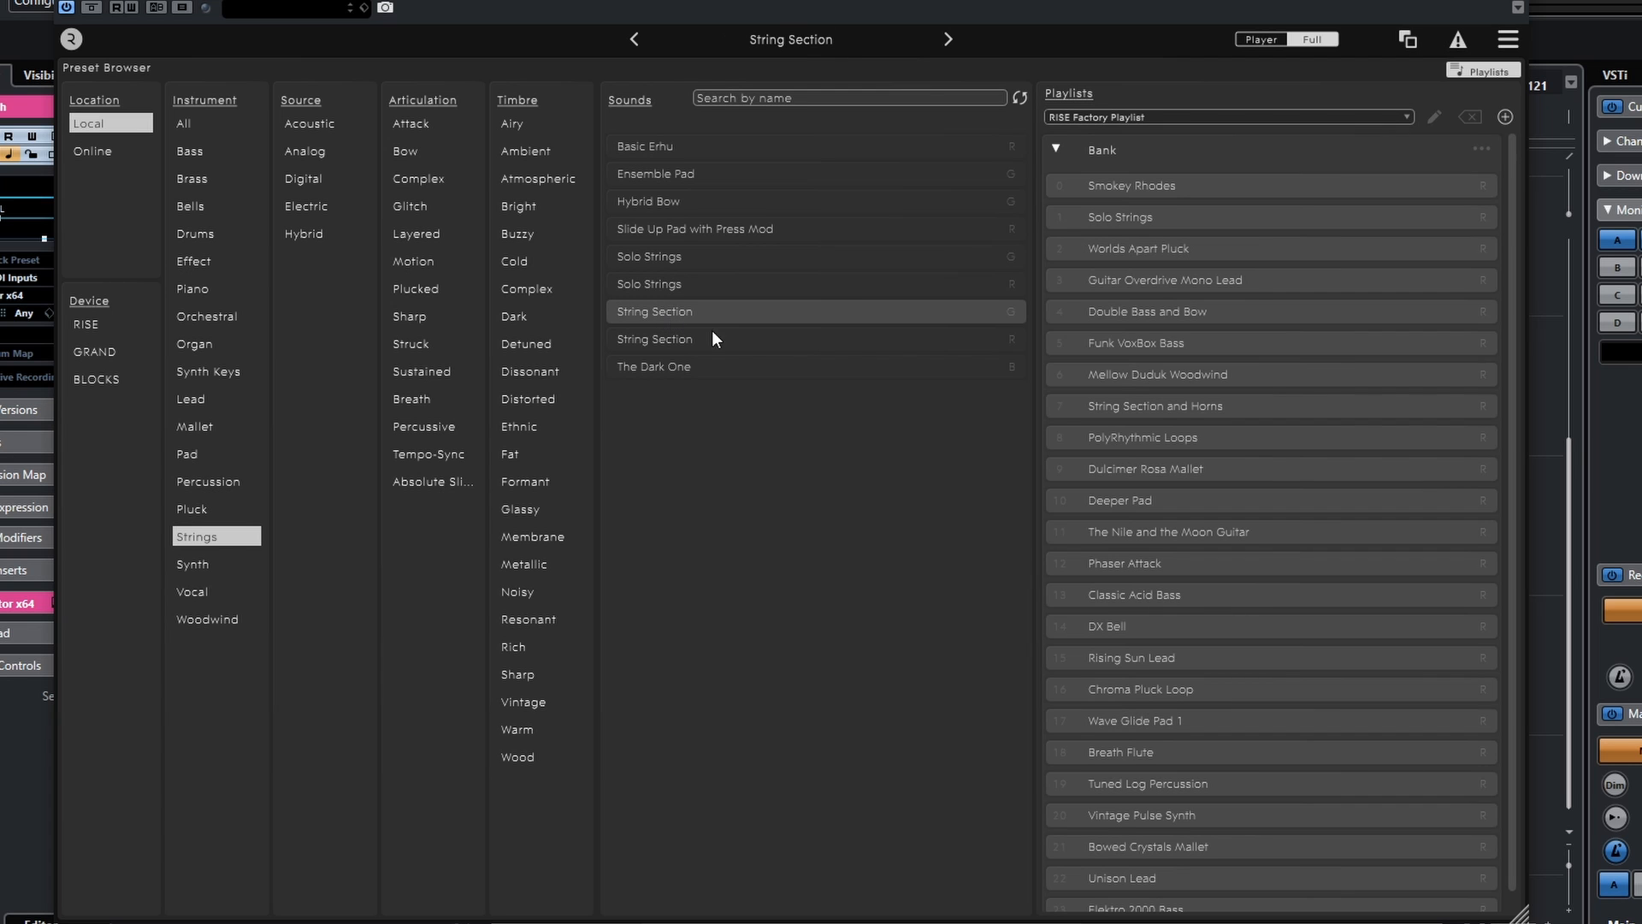
click(1518, 7)
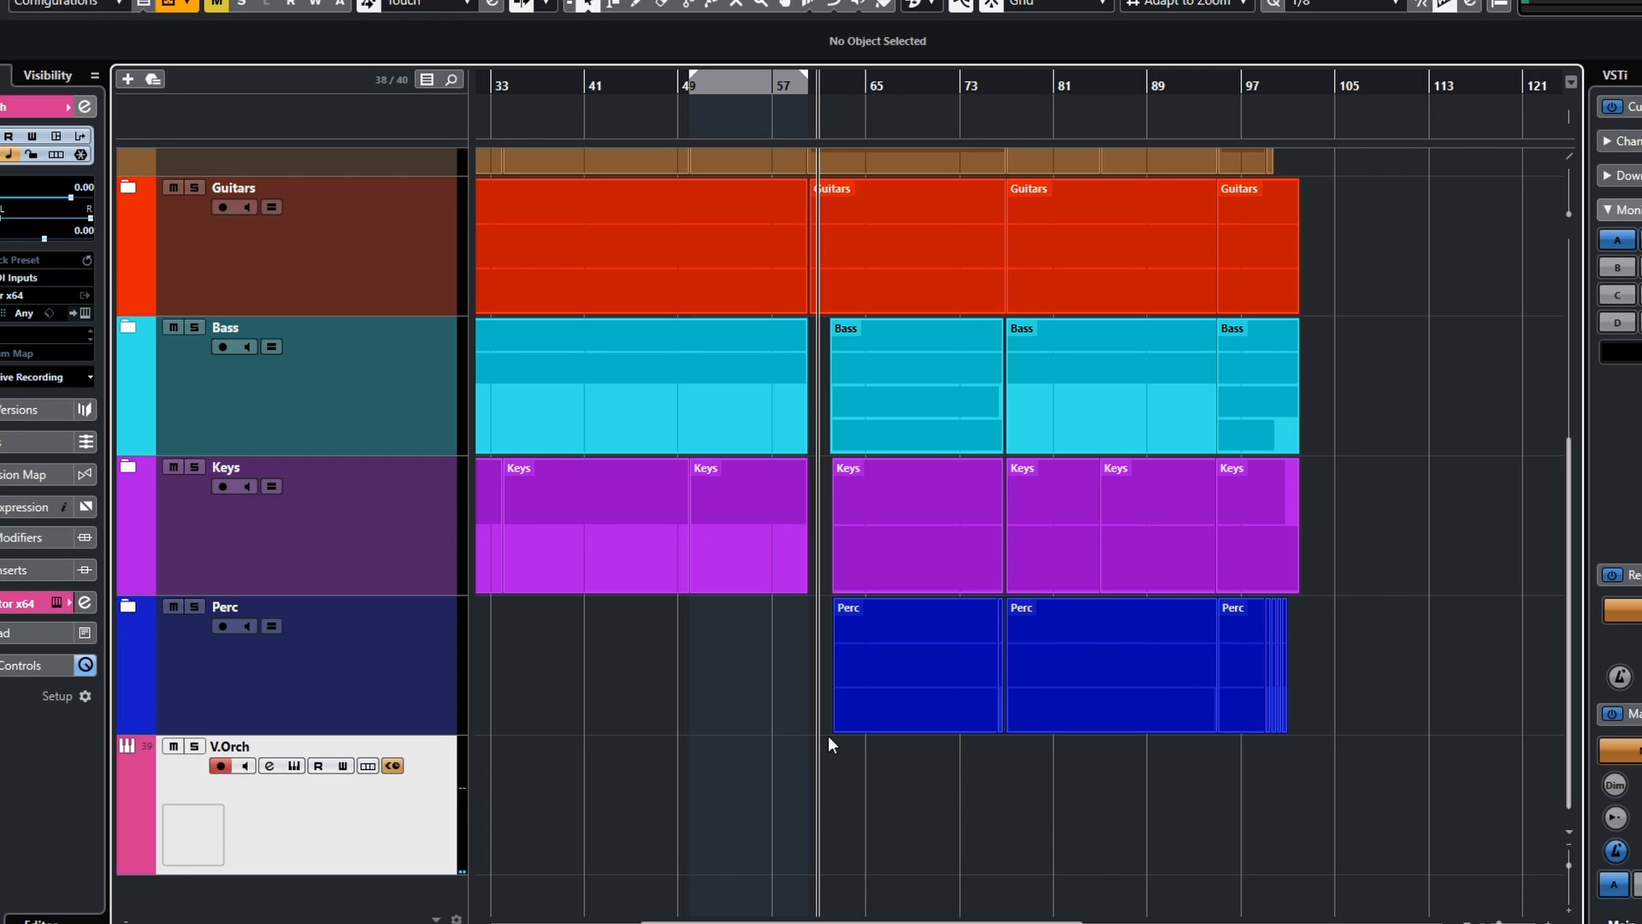
Arm the V.Orch track and record a string part from the bridge start at bar 60 to about bar 79.
scroll(985, 649, up, 3)
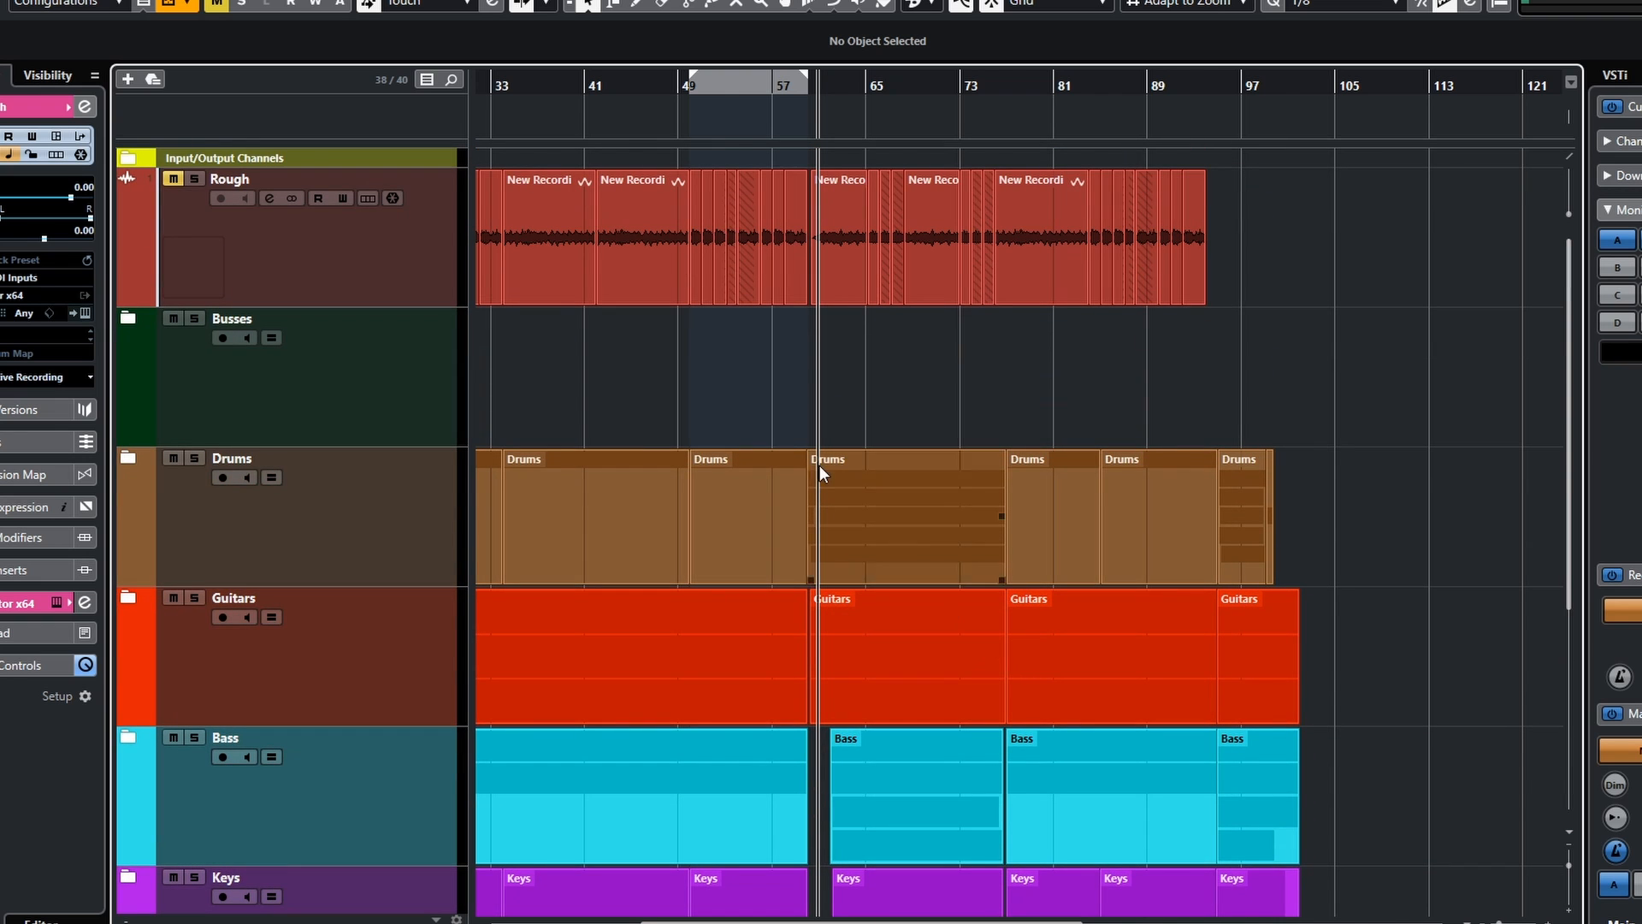
scroll(402, 794, down, 3)
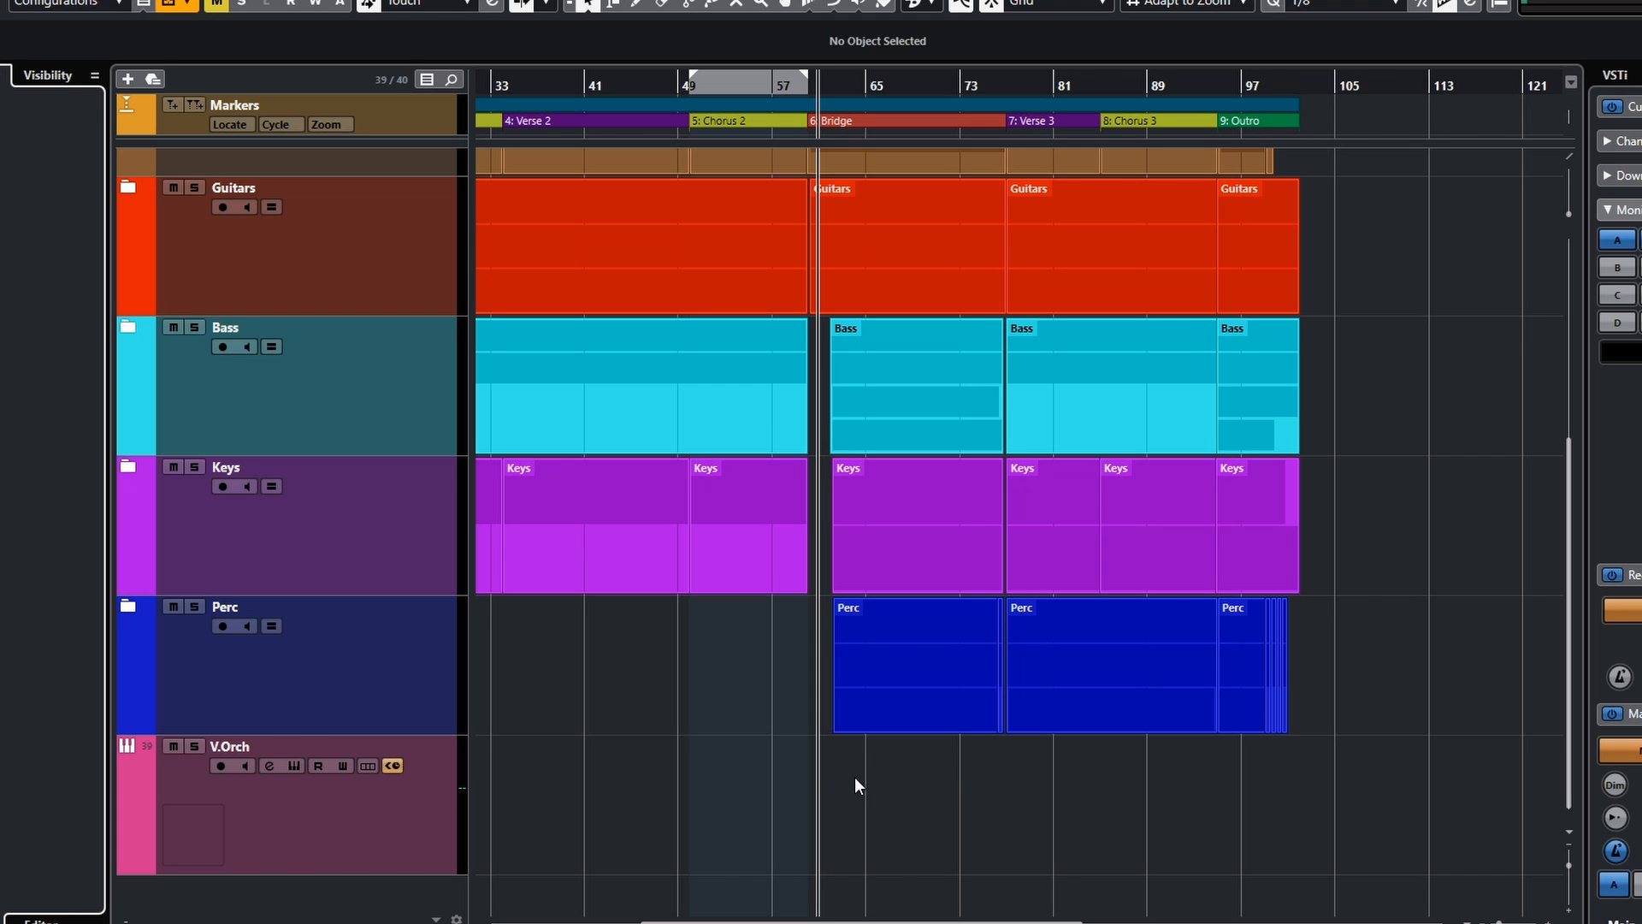
click(815, 822)
click(809, 821)
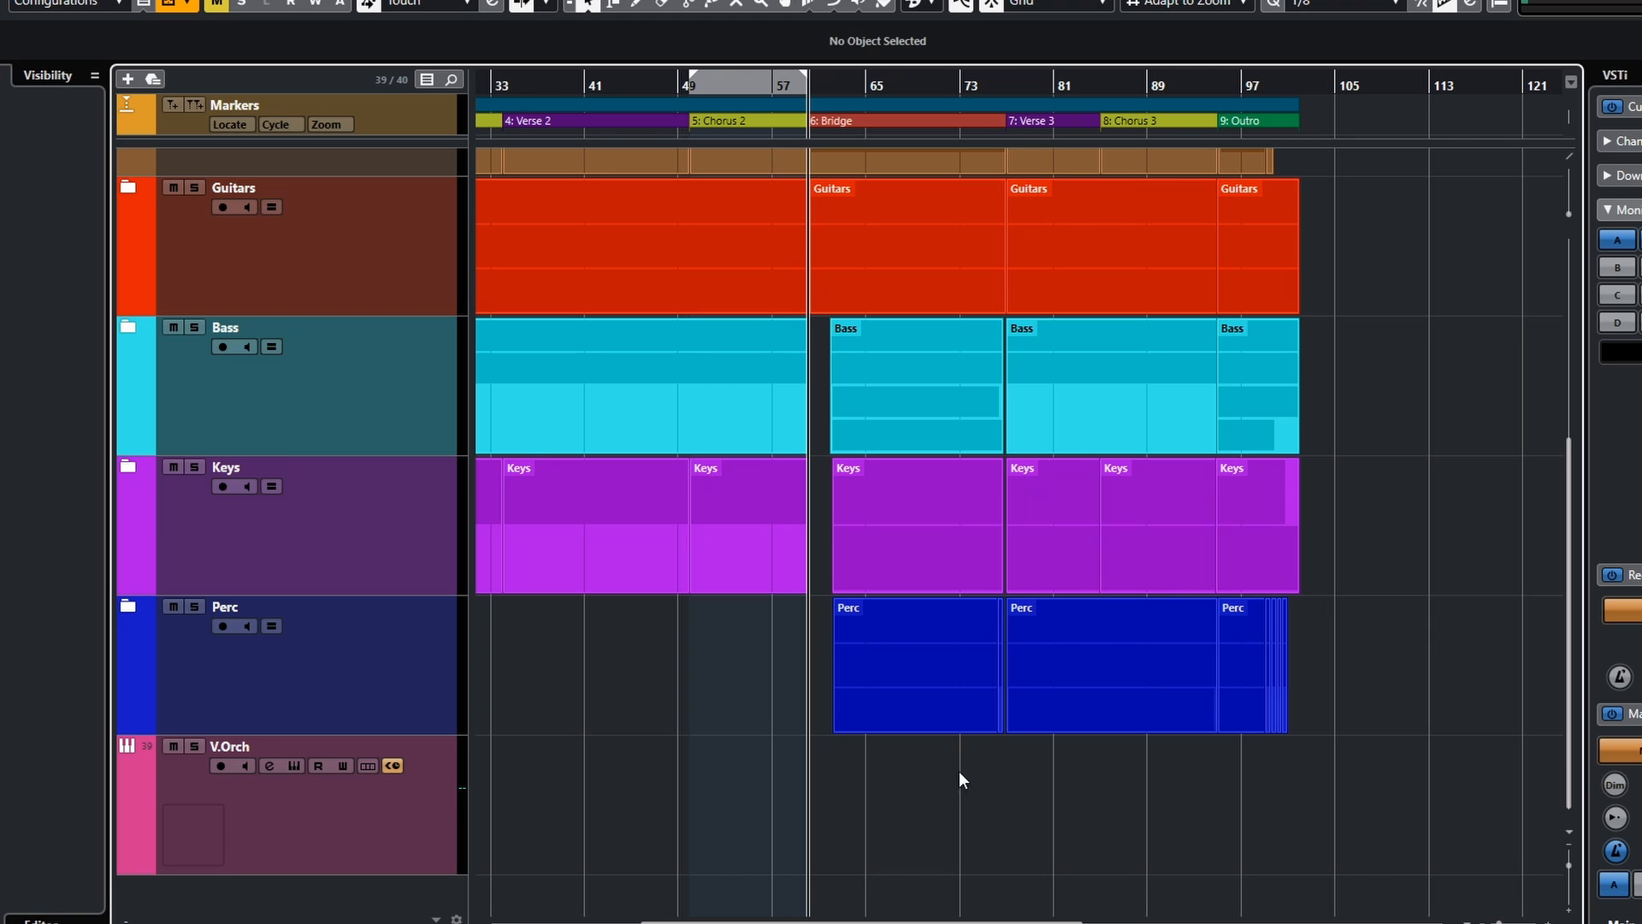
click(221, 766)
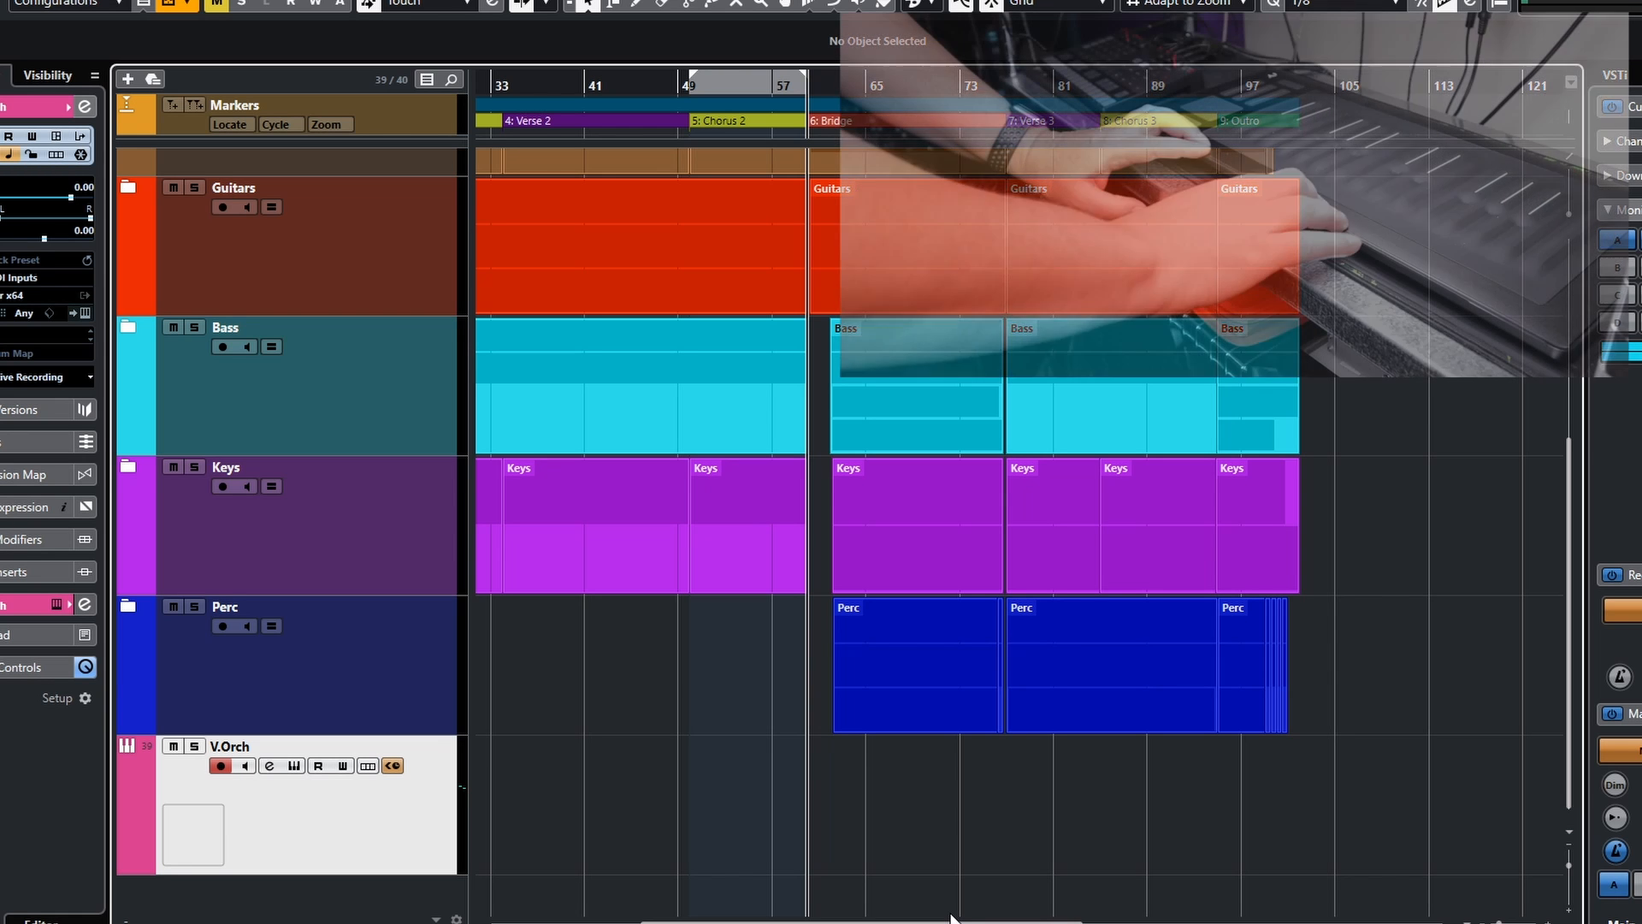
key(KP_Multiply)
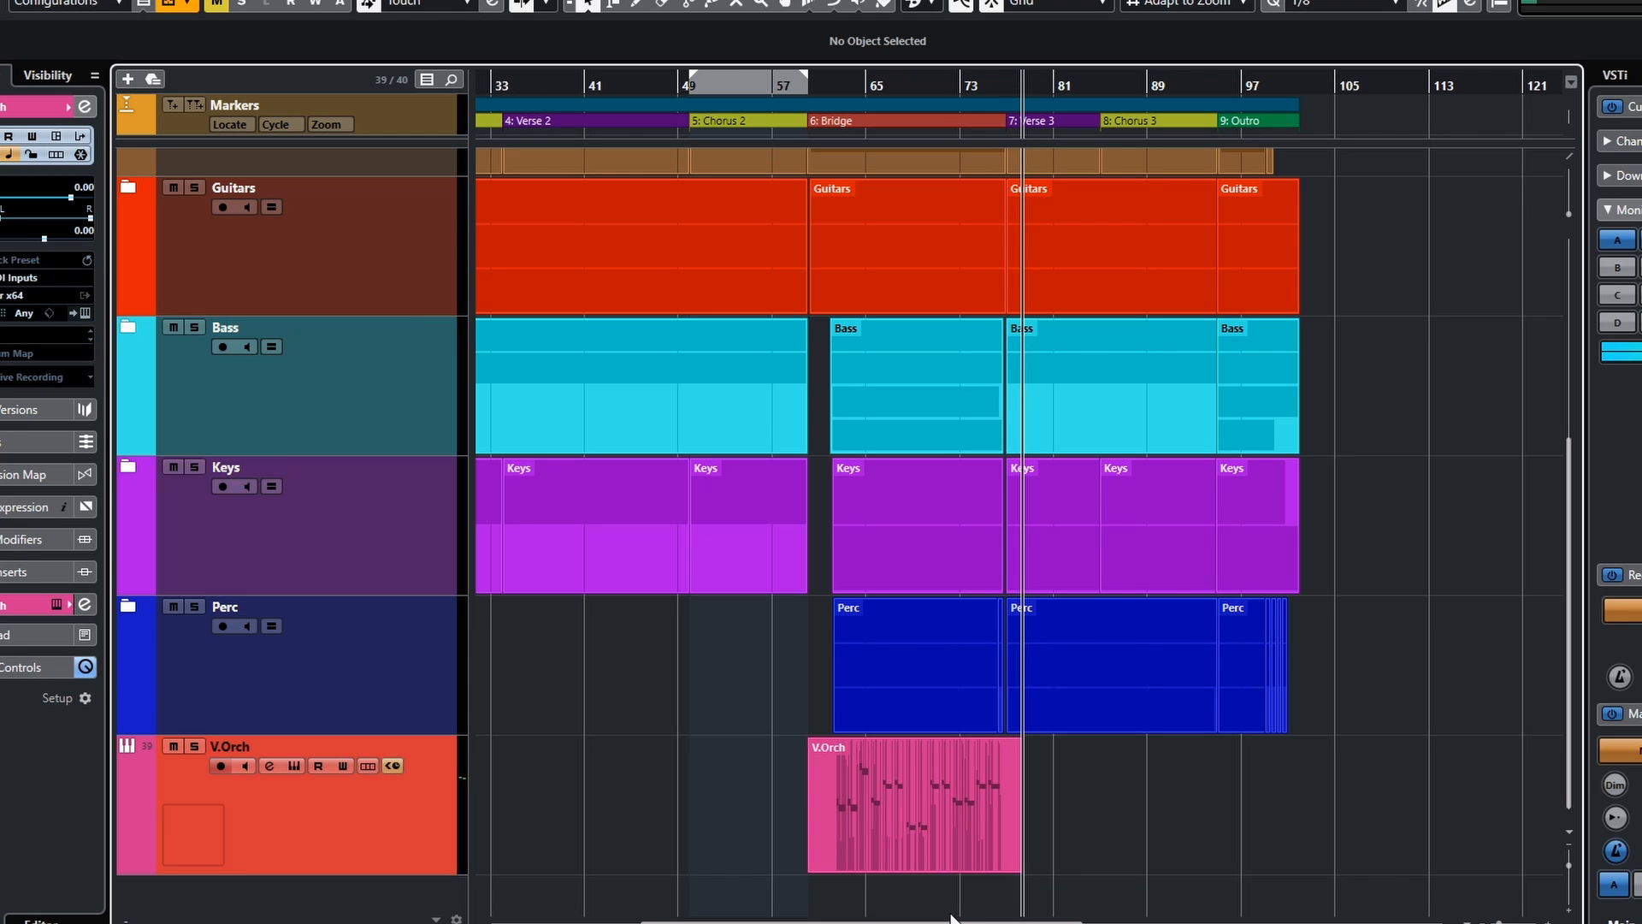
key(space)
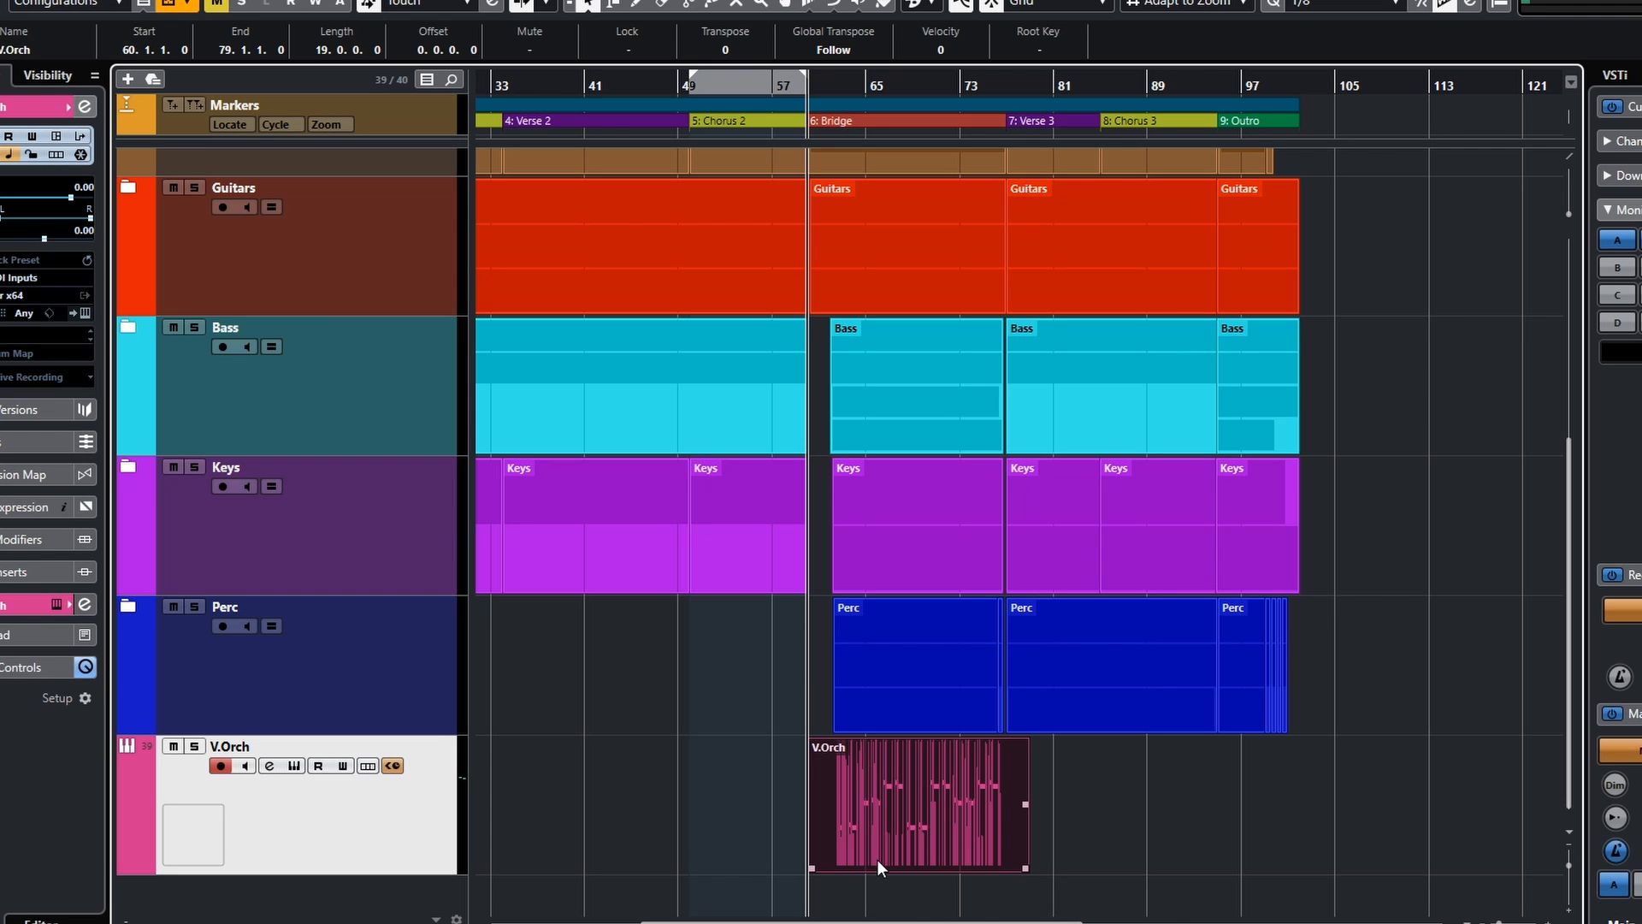
Trim the recorded V.Orch part to run from bar 62 to bar 77 and play it back over the bridge.
scroll(956, 823, up, 5)
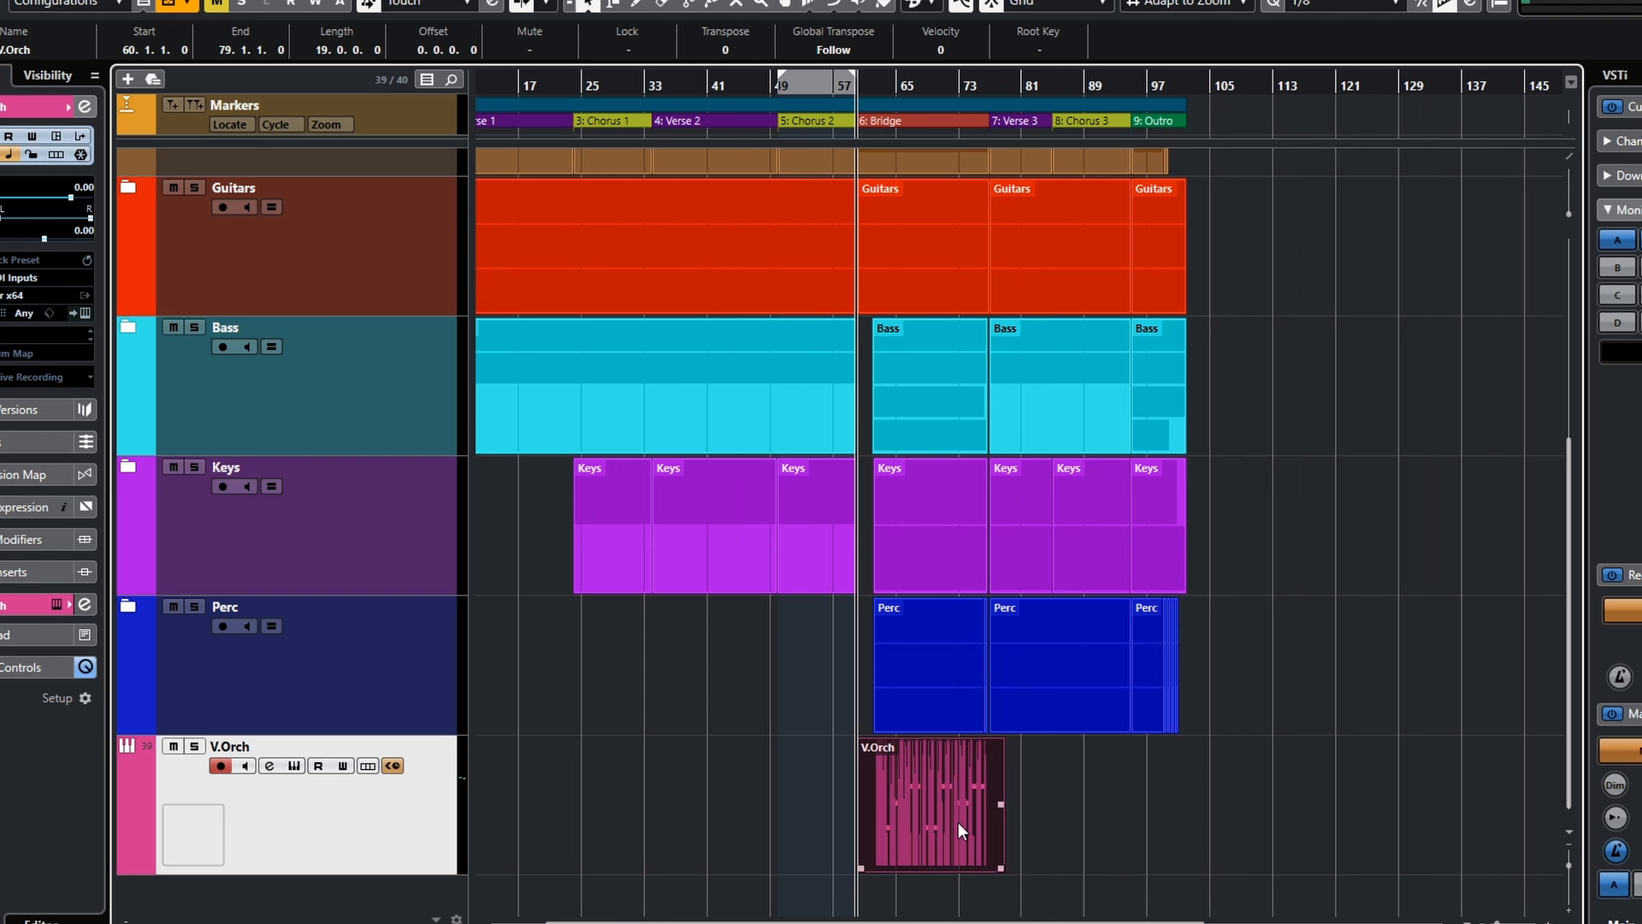
scroll(962, 839, up, 3)
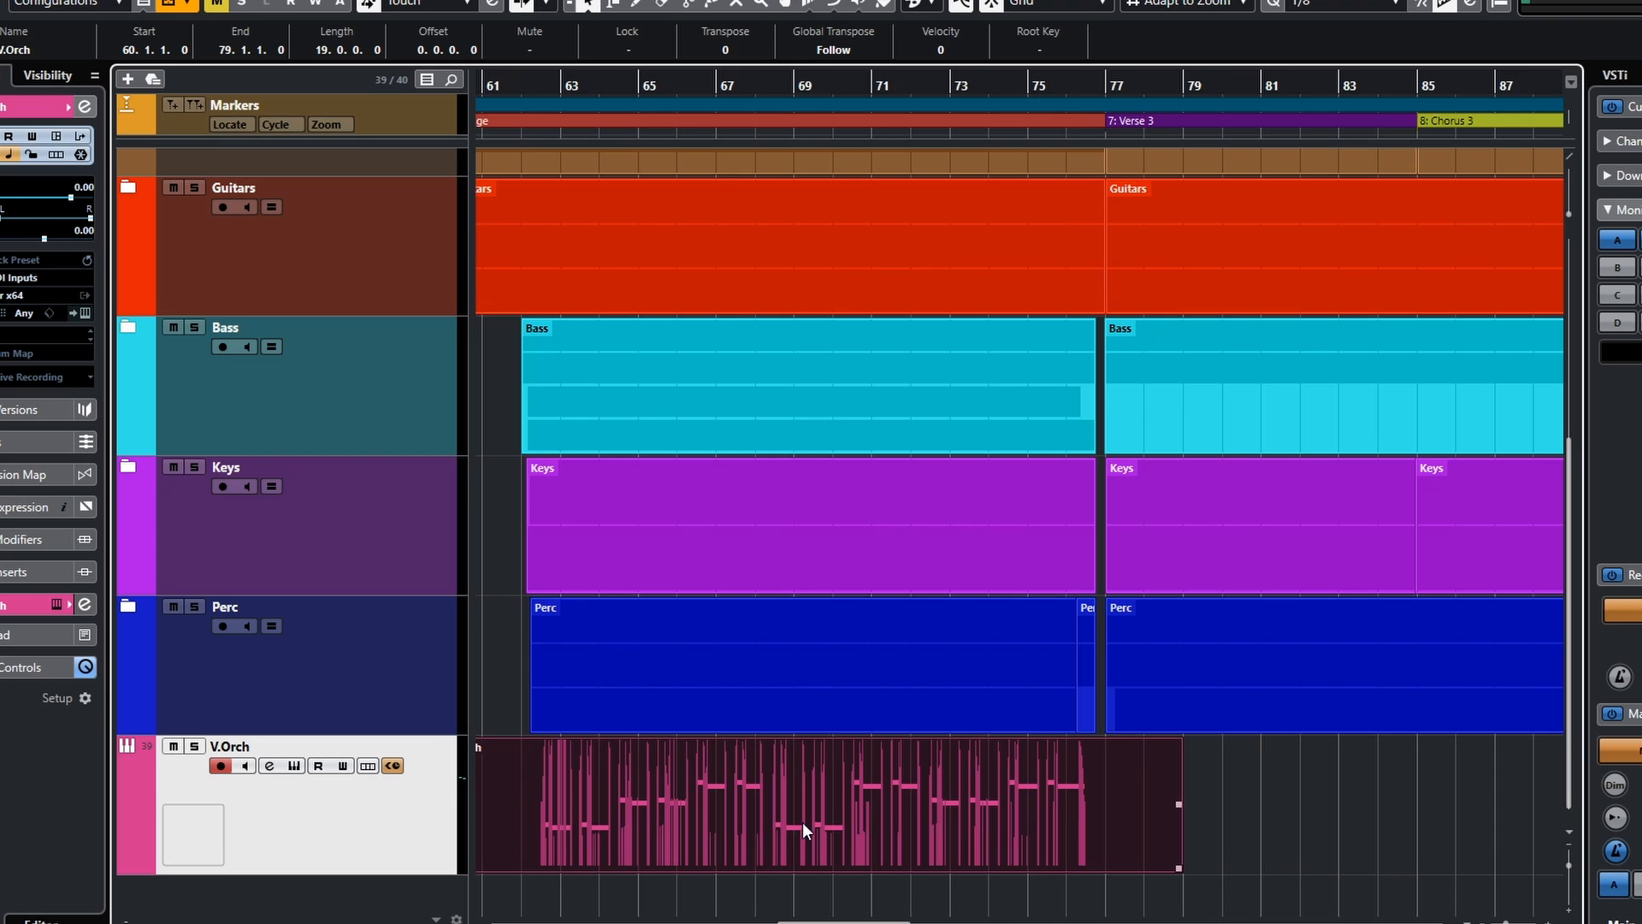
scroll(696, 859, left, 3)
drag(665, 867, 741, 867)
drag(1399, 870, 1325, 870)
key(space)
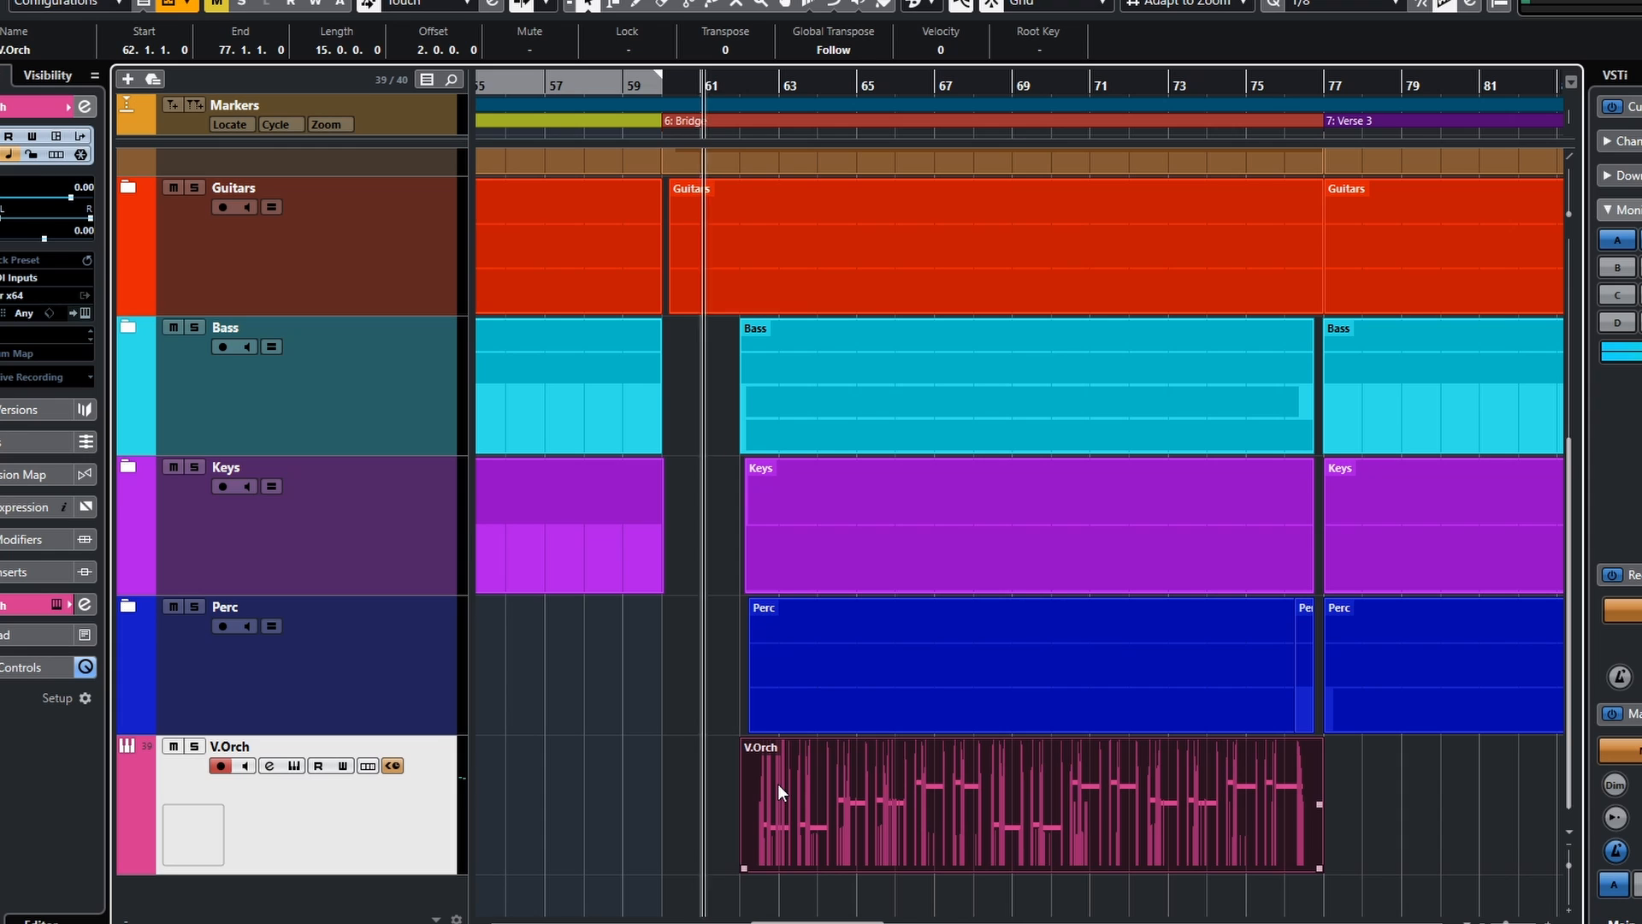
click(771, 694)
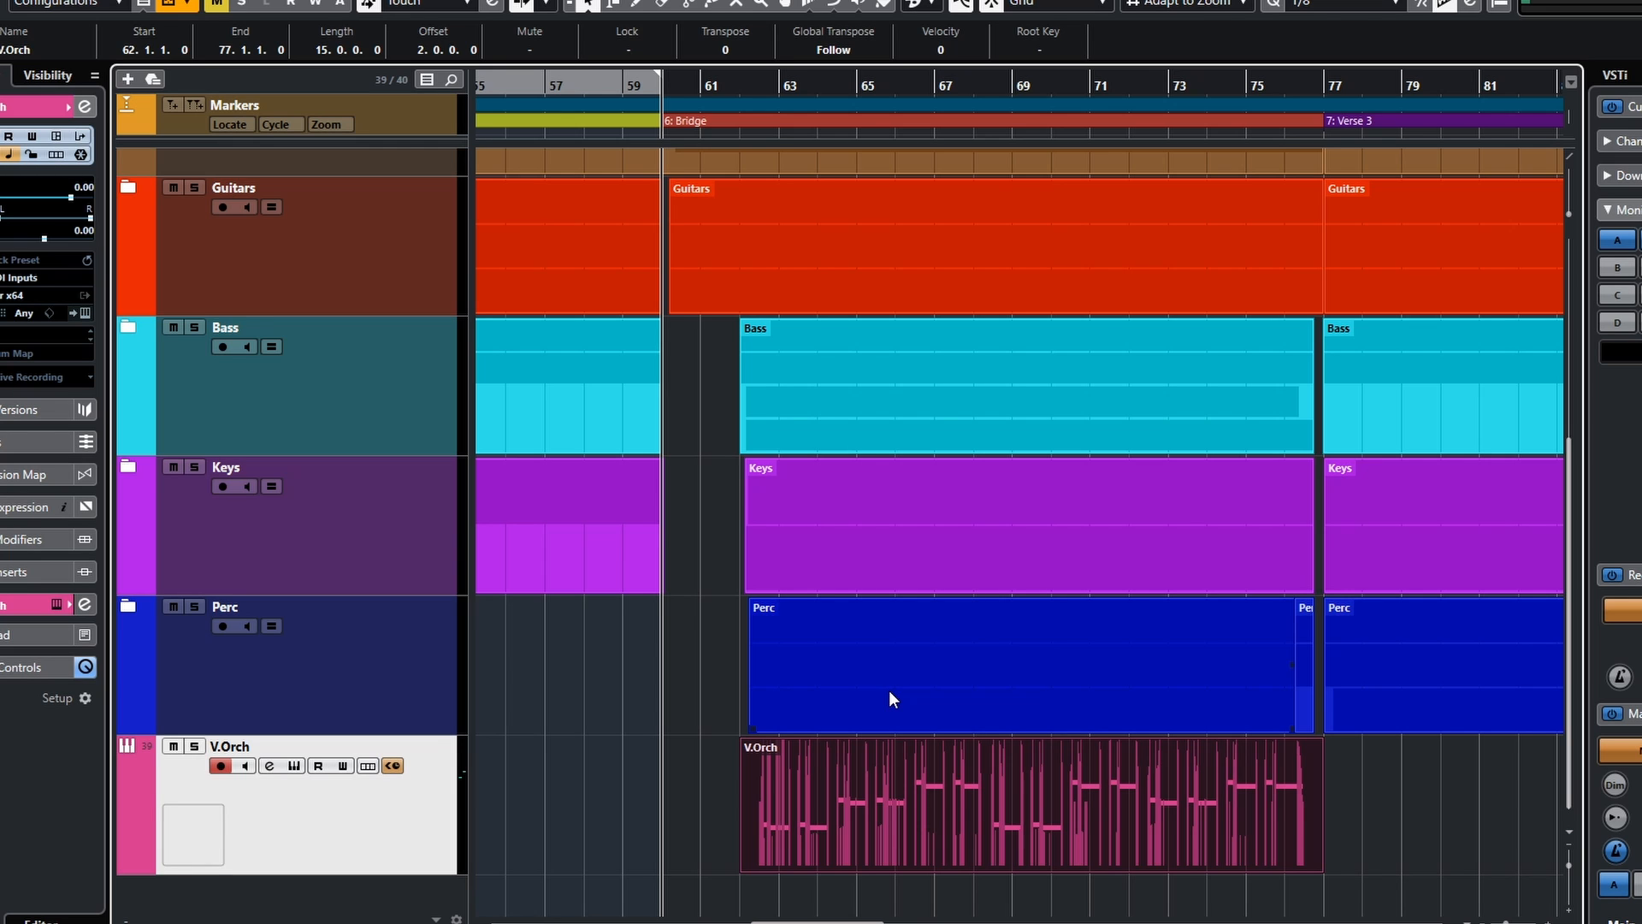
Record a second V.Orch string part over Verse 2, from bar 33 to about bar 52.
click(790, 804)
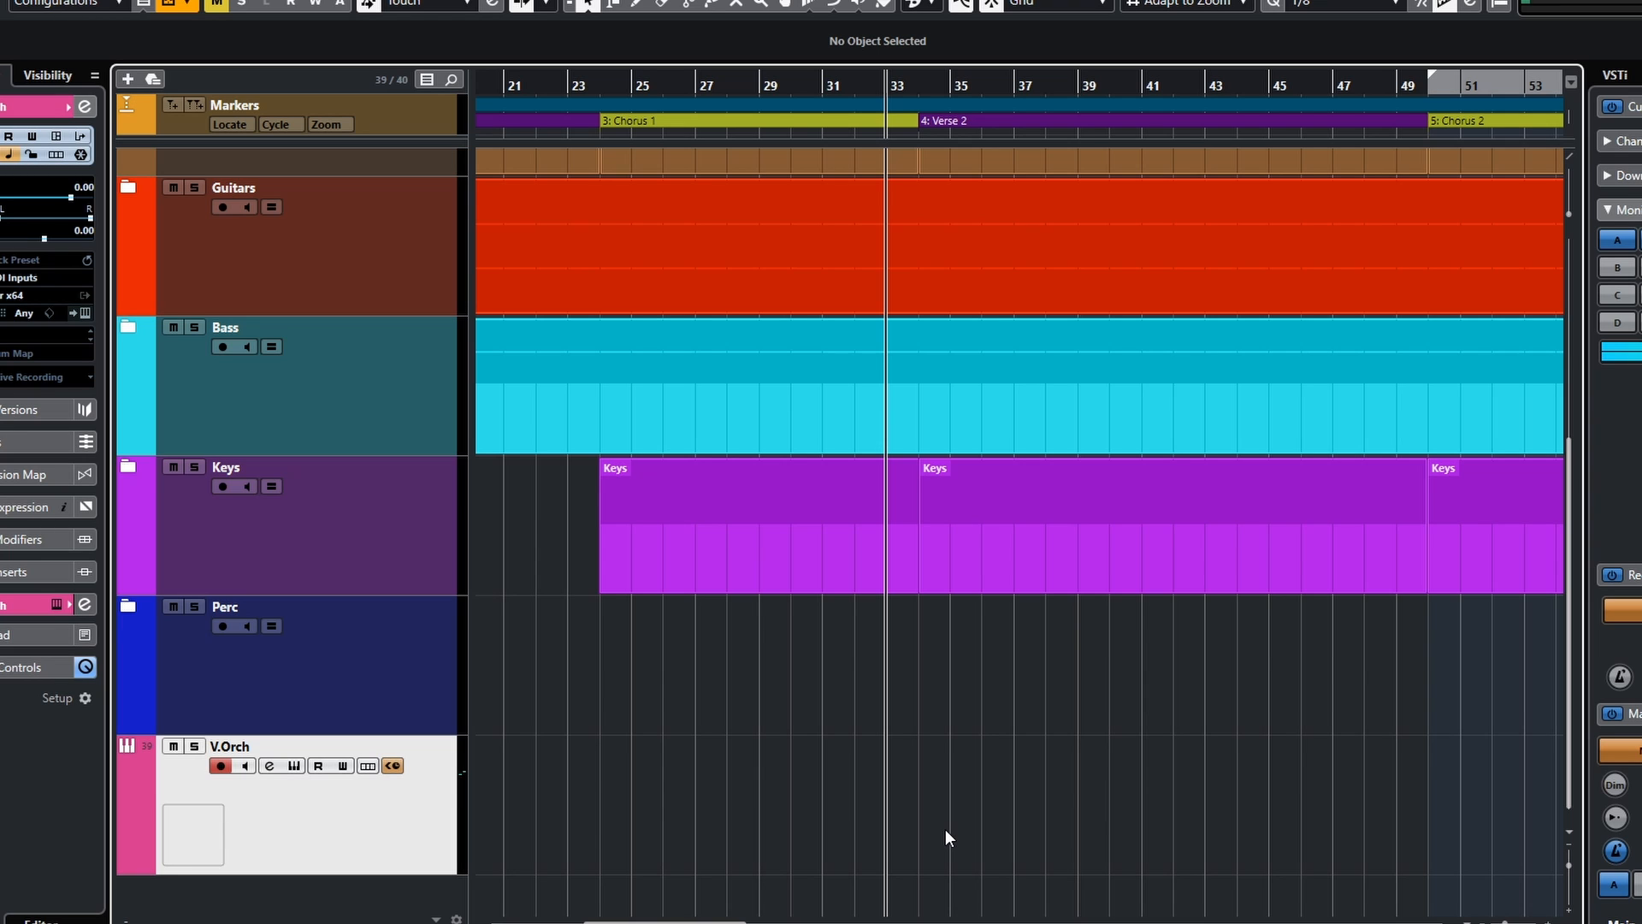
key(KP_Multiply)
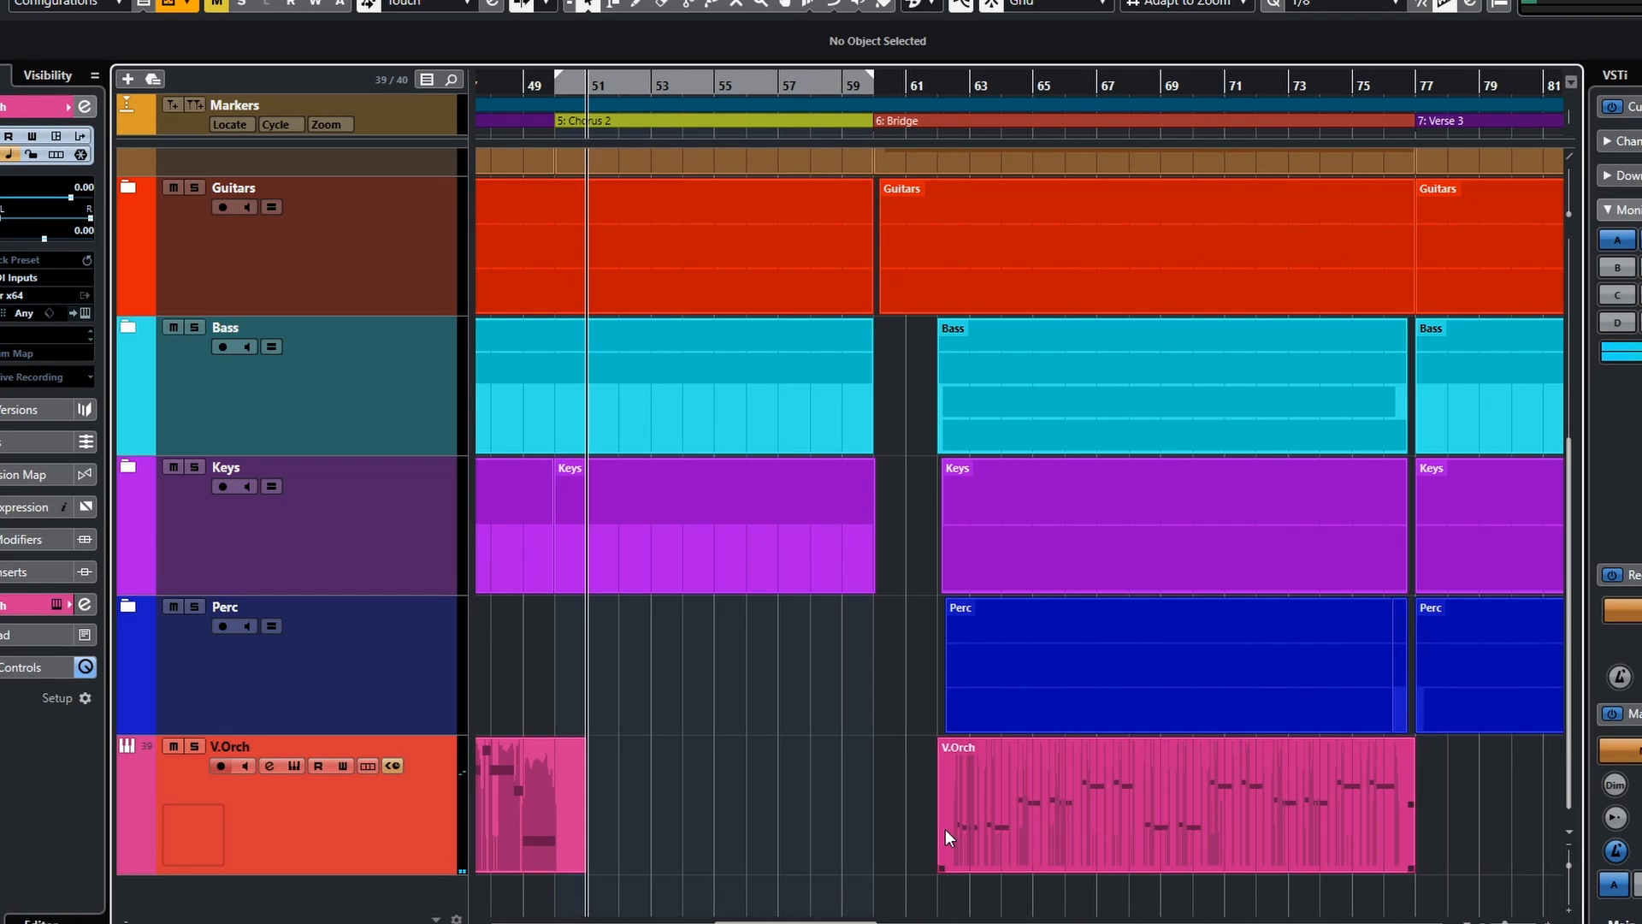
key(space)
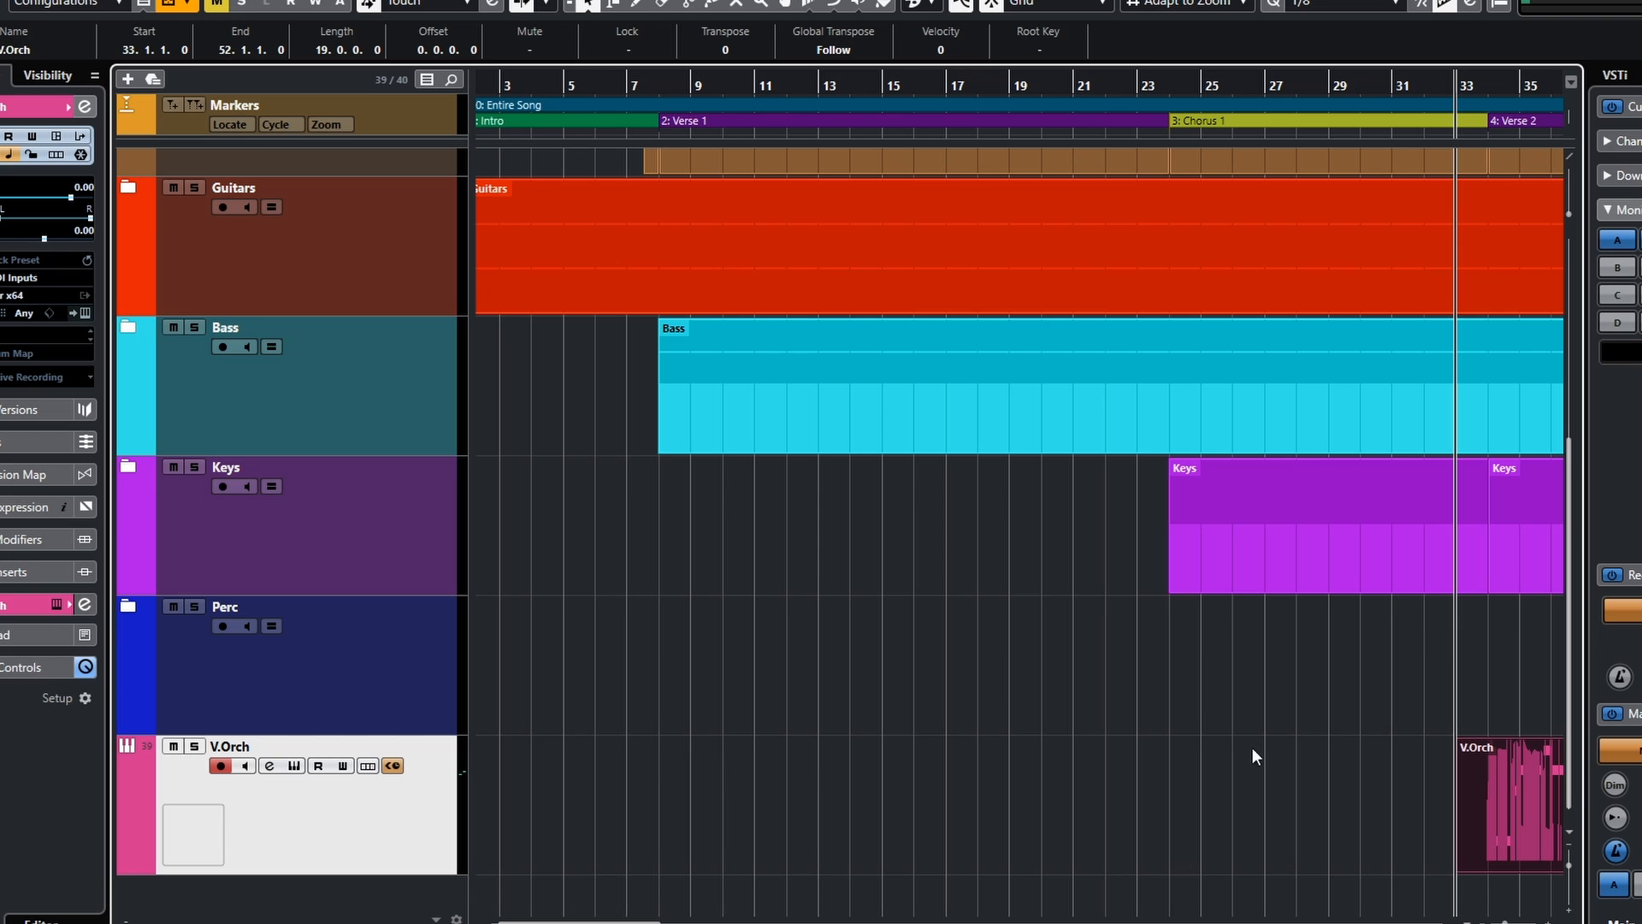
scroll(1260, 722, right, 5)
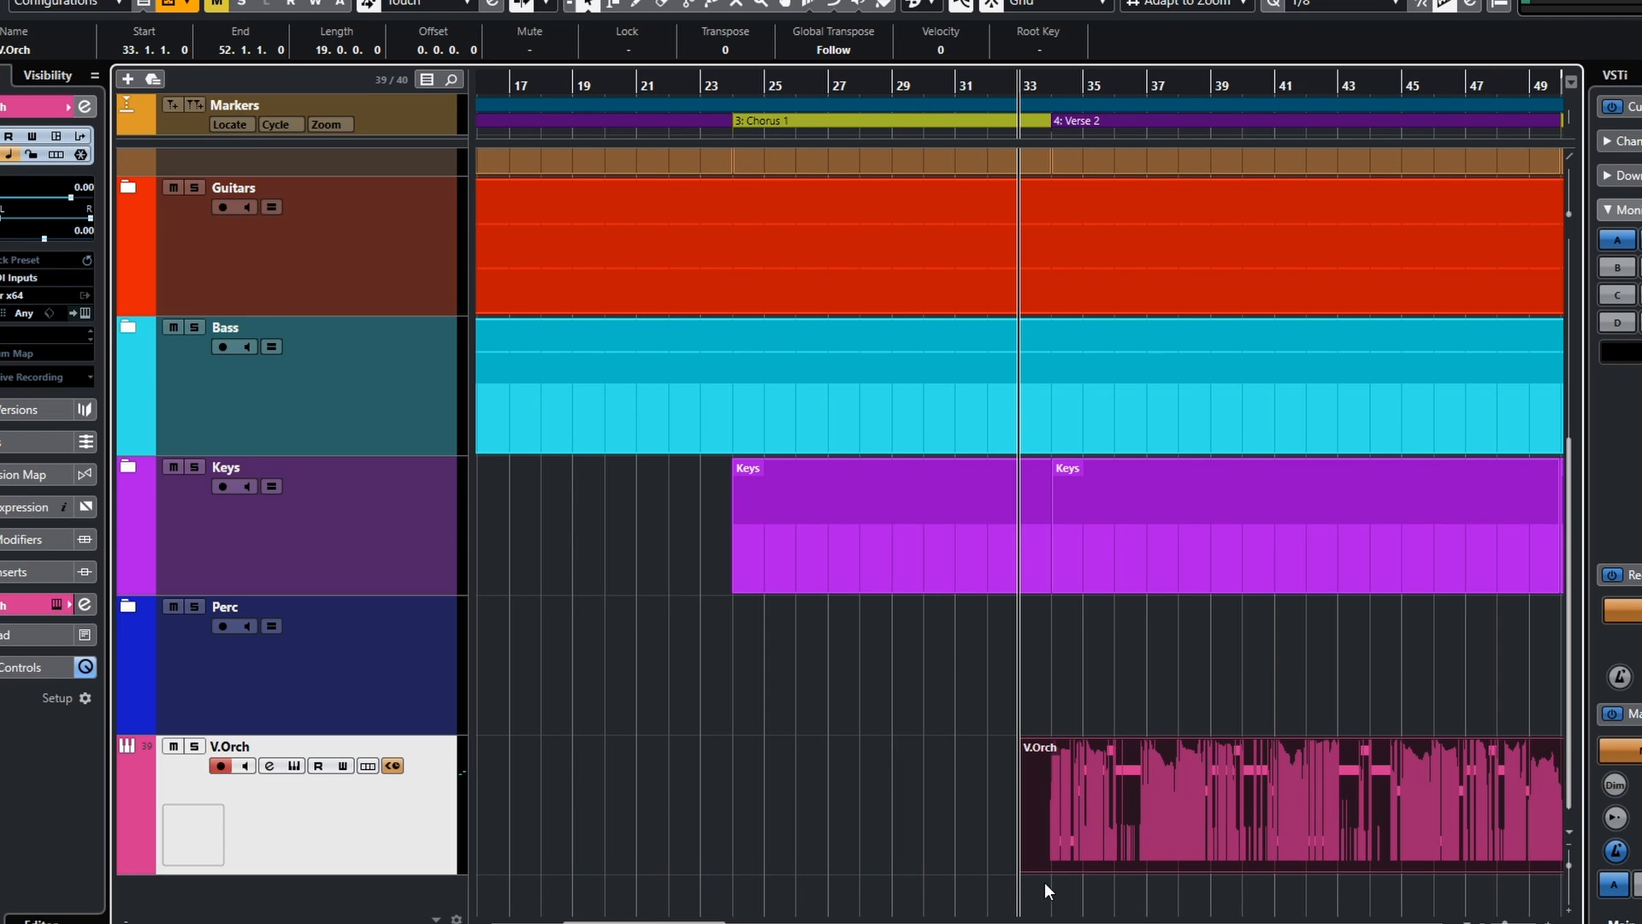
Trim the Verse 2 V.Orch part to run from 33.4.1 to 50.2.1 and play it back over the verse.
scroll(1050, 879, down, 2)
scroll(1062, 876, up, 5)
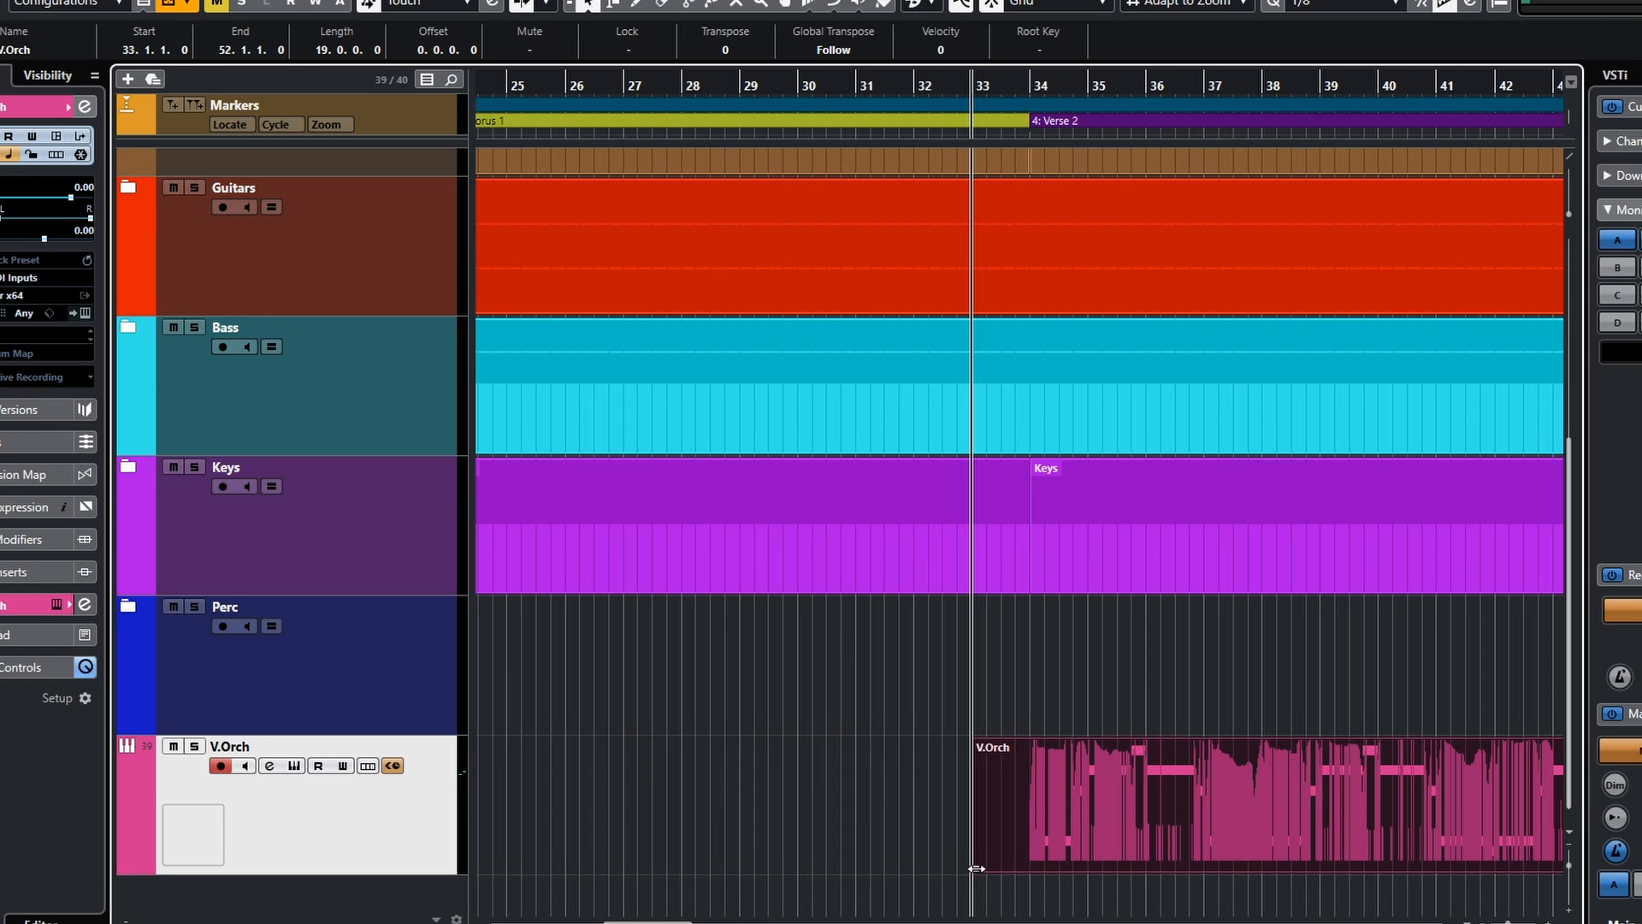
drag(973, 865, 1018, 866)
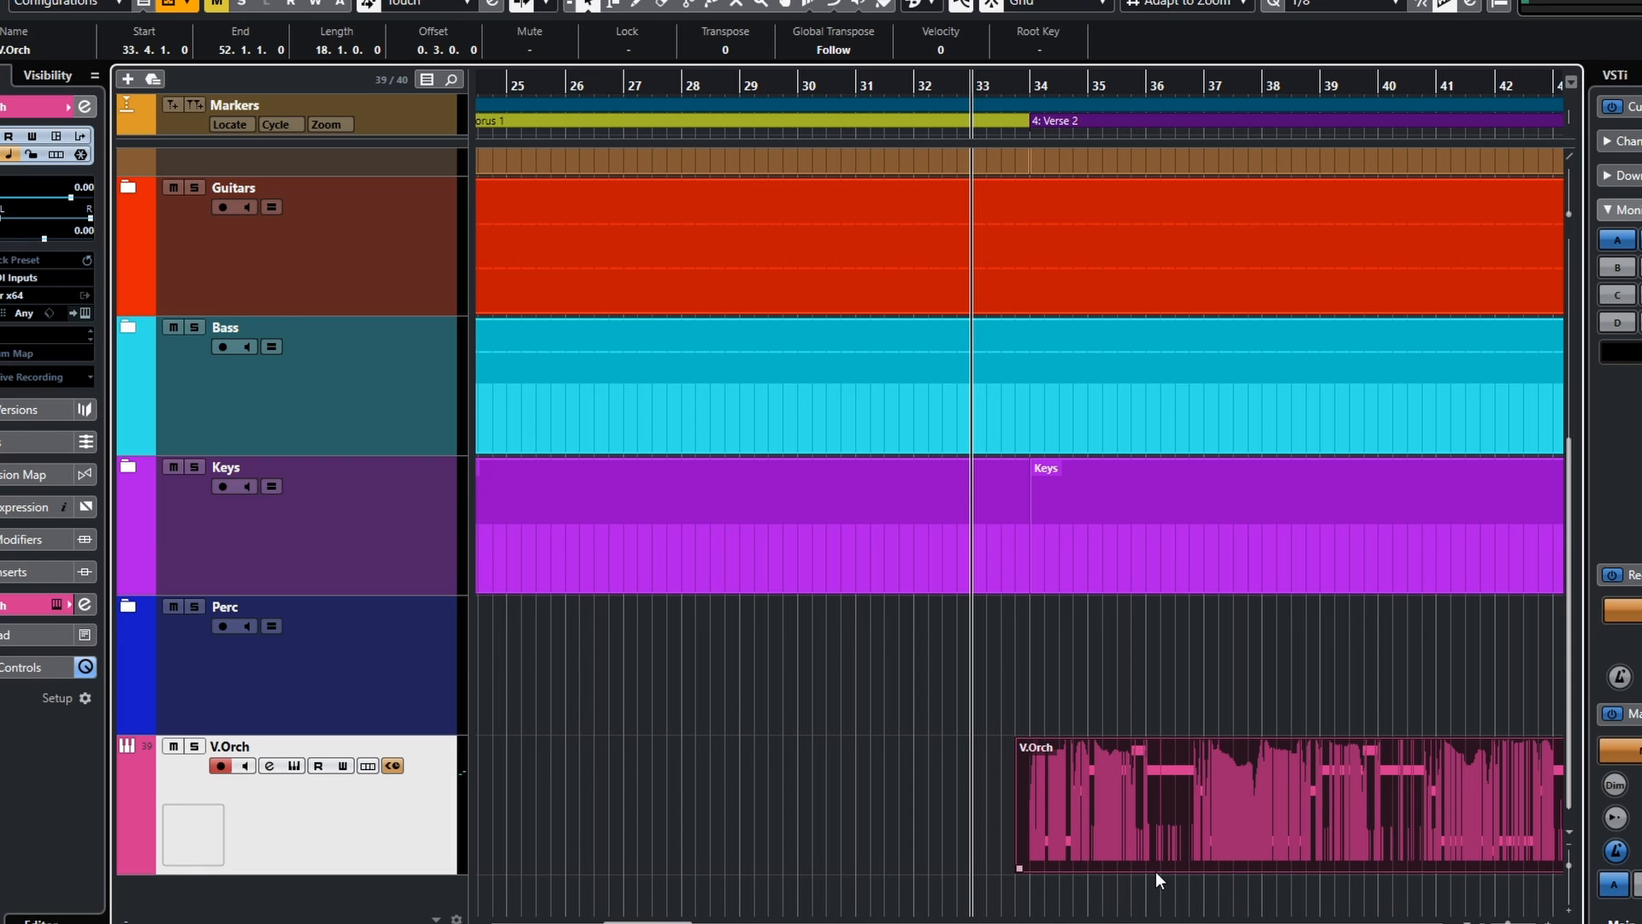
key(space)
key(f)
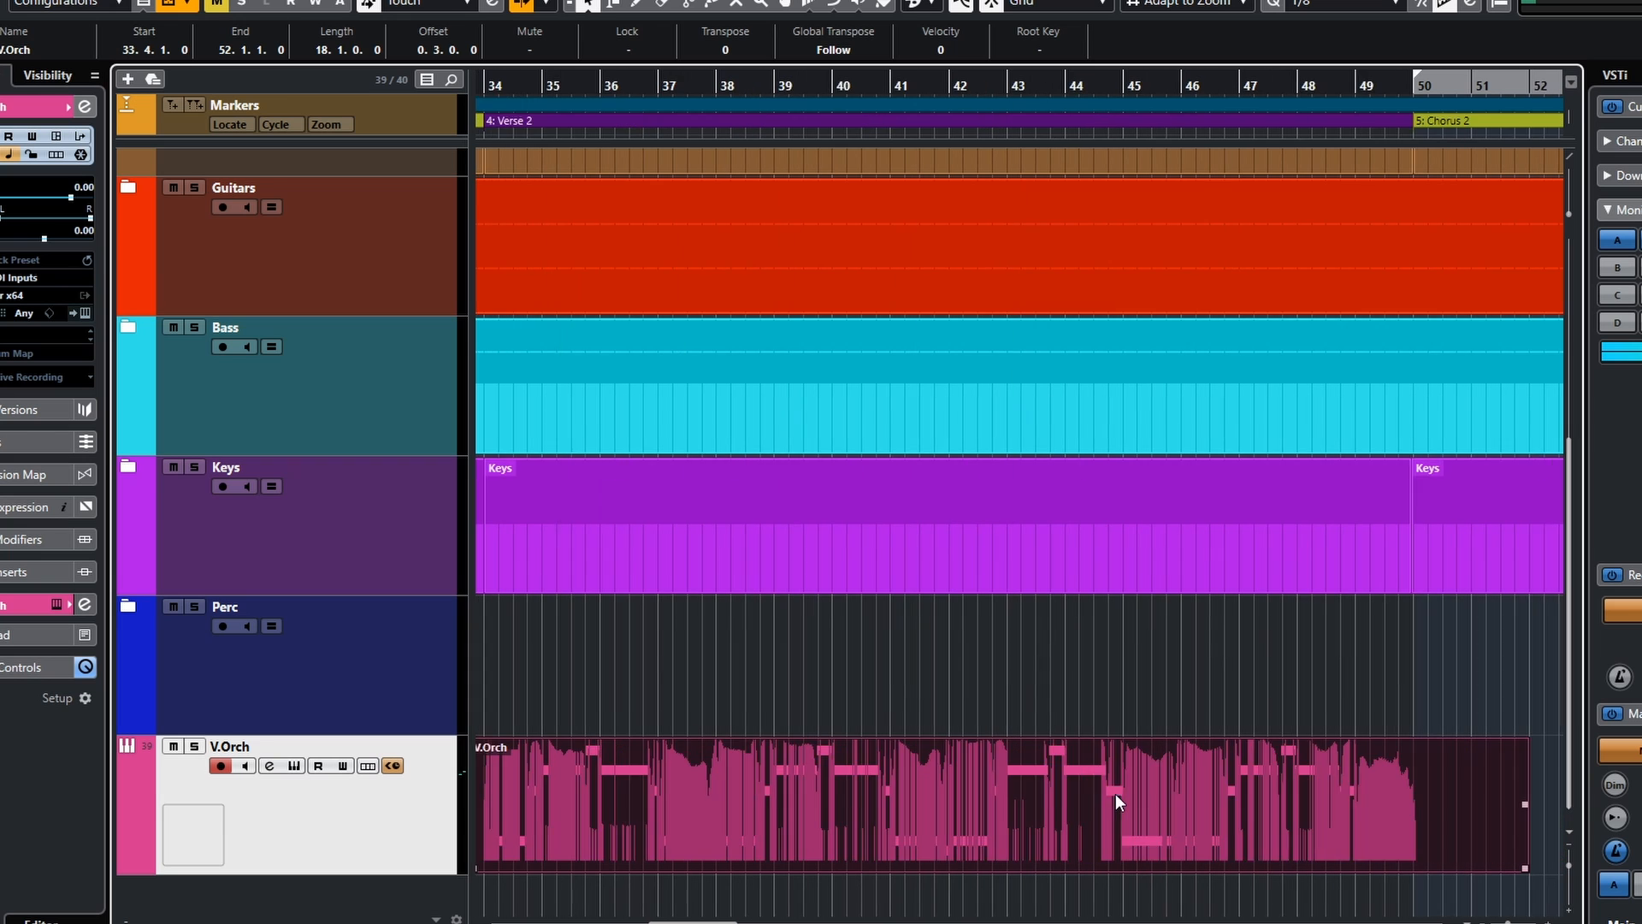
drag(1414, 867, 1316, 867)
scroll(1230, 712, left, 3)
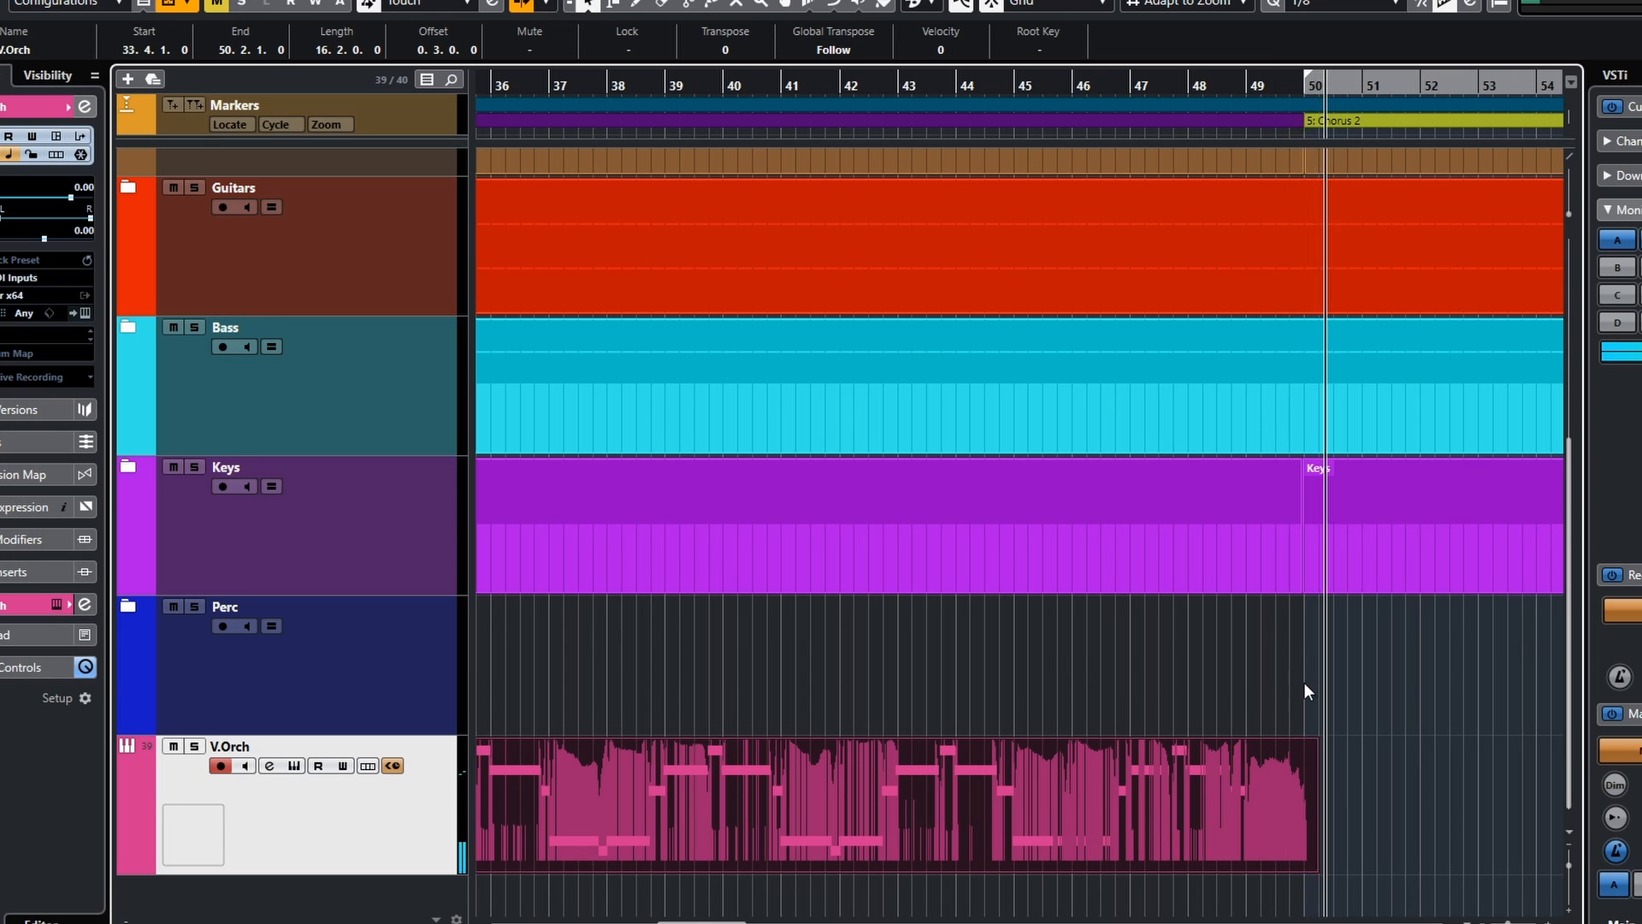
key(space)
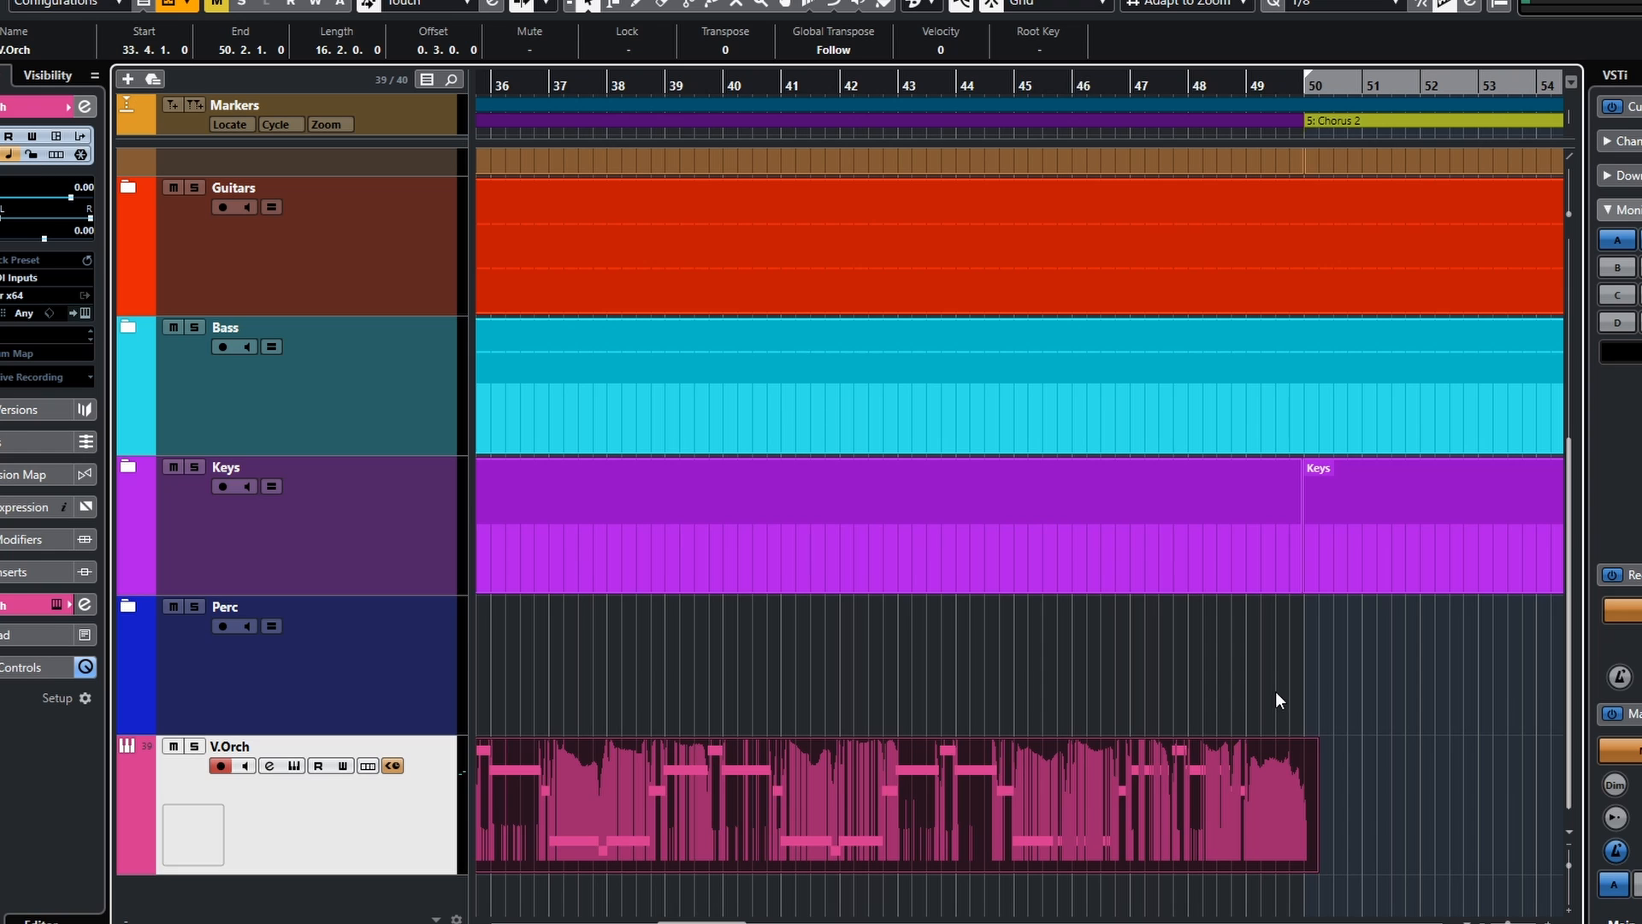
Record a third V.Orch string part over Chorus 2, from bar 48 to bar 62.
scroll(1275, 692, right, 3)
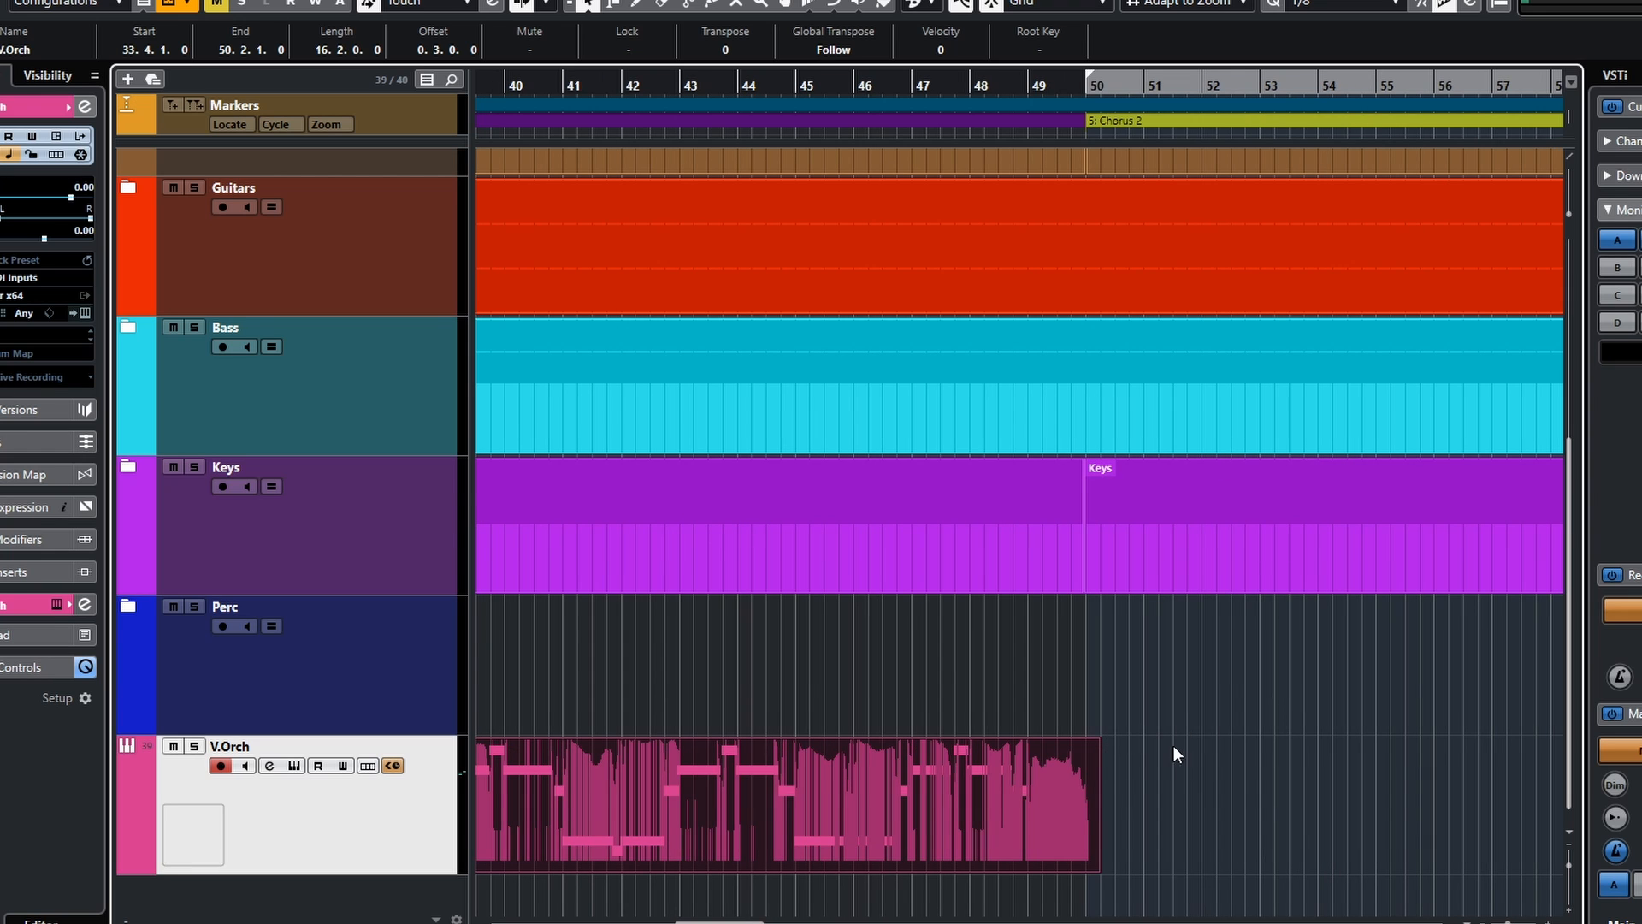
click(1144, 712)
key(KP_1)
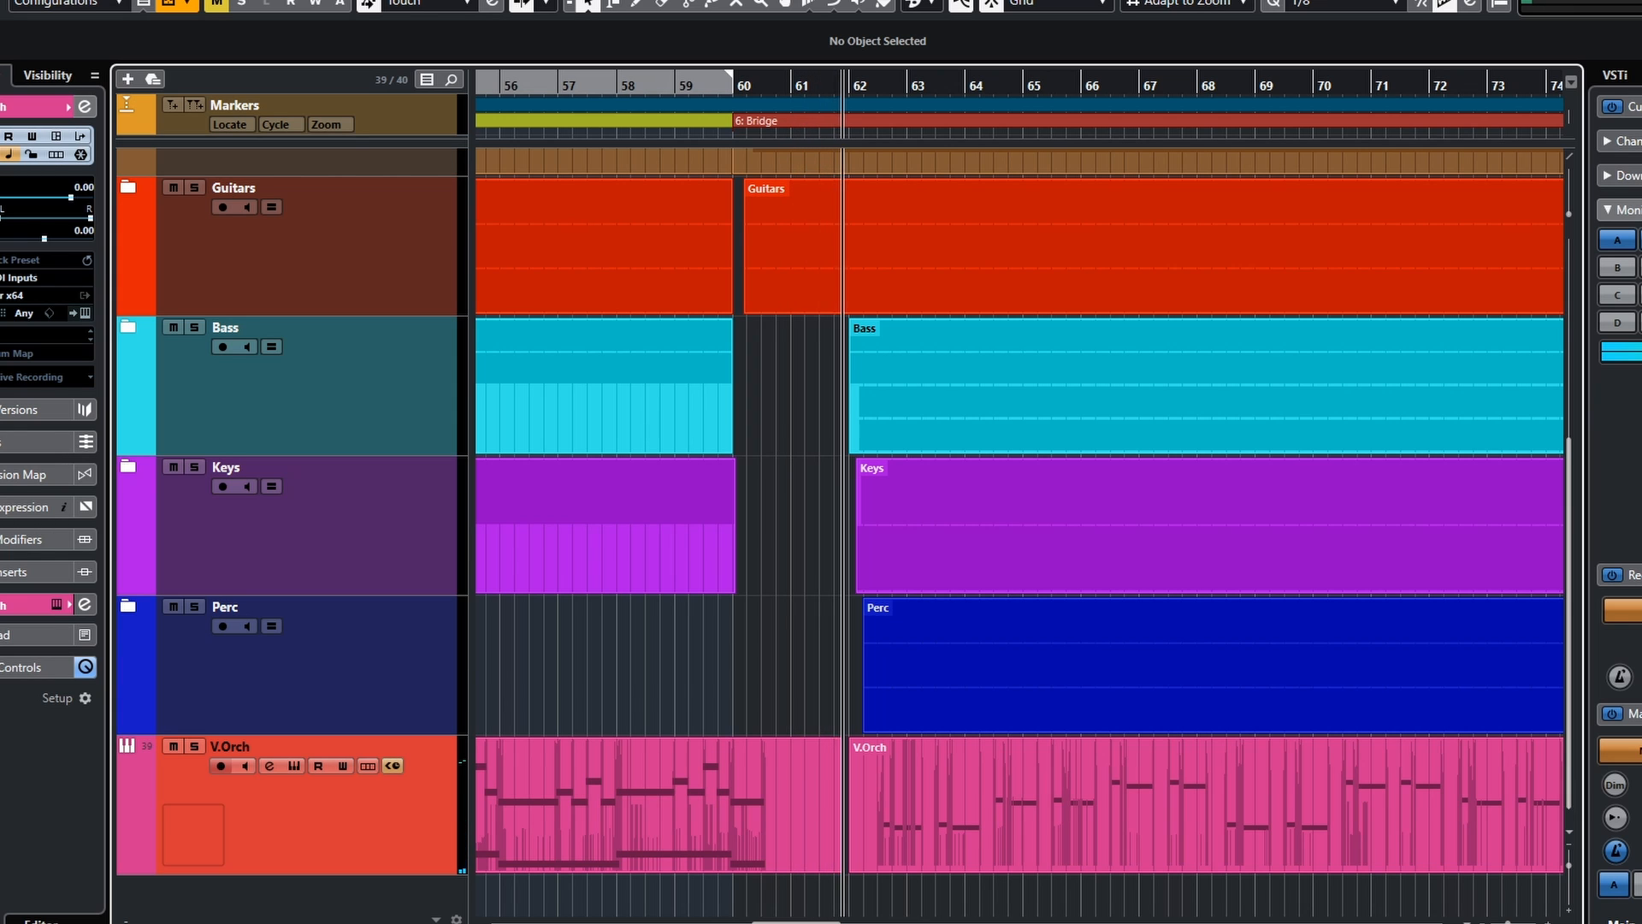
key(space)
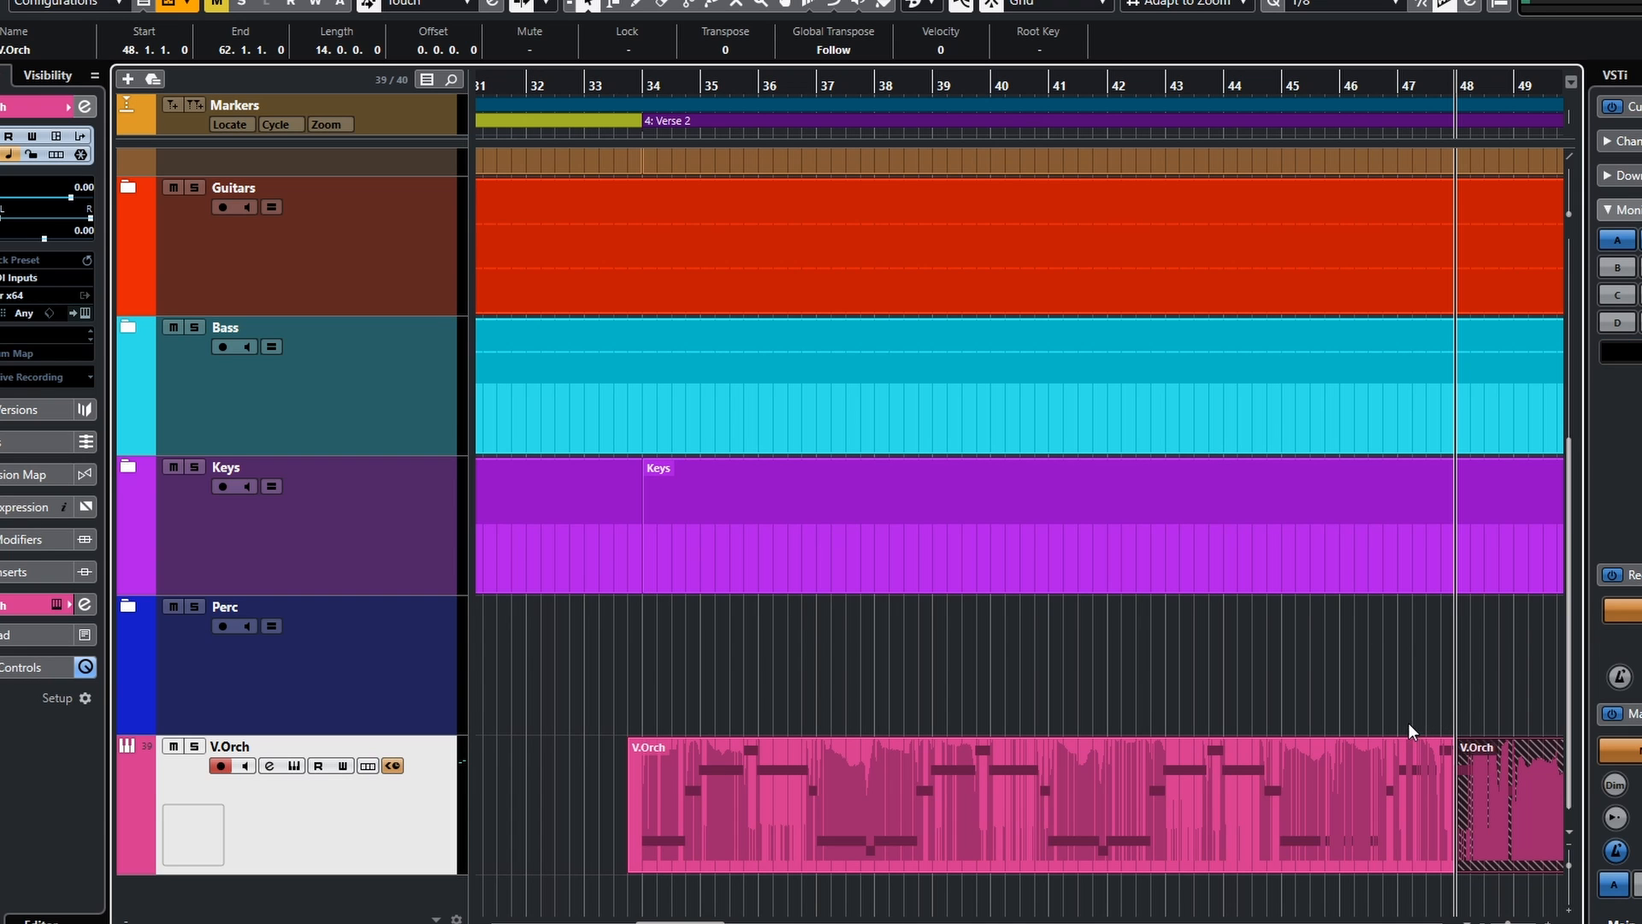
Trim the start of the Chorus 2 V.Orch part to 49.4.1 and play it back into the bridge.
scroll(1395, 711, right, 4)
scroll(1334, 730, right, 3)
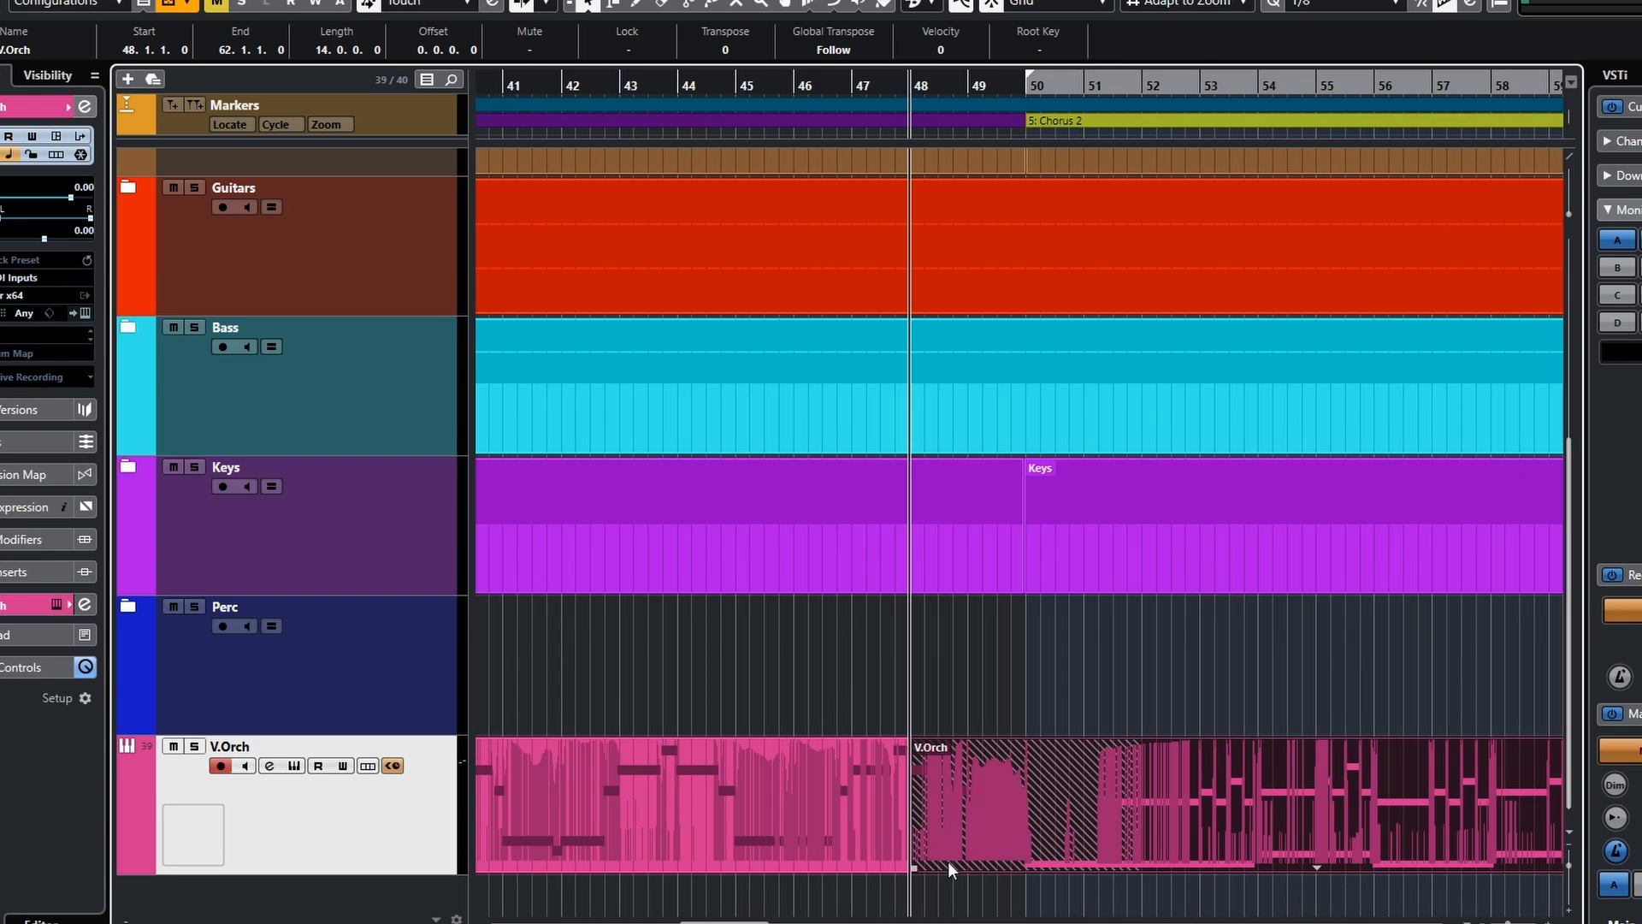
drag(920, 869, 1011, 890)
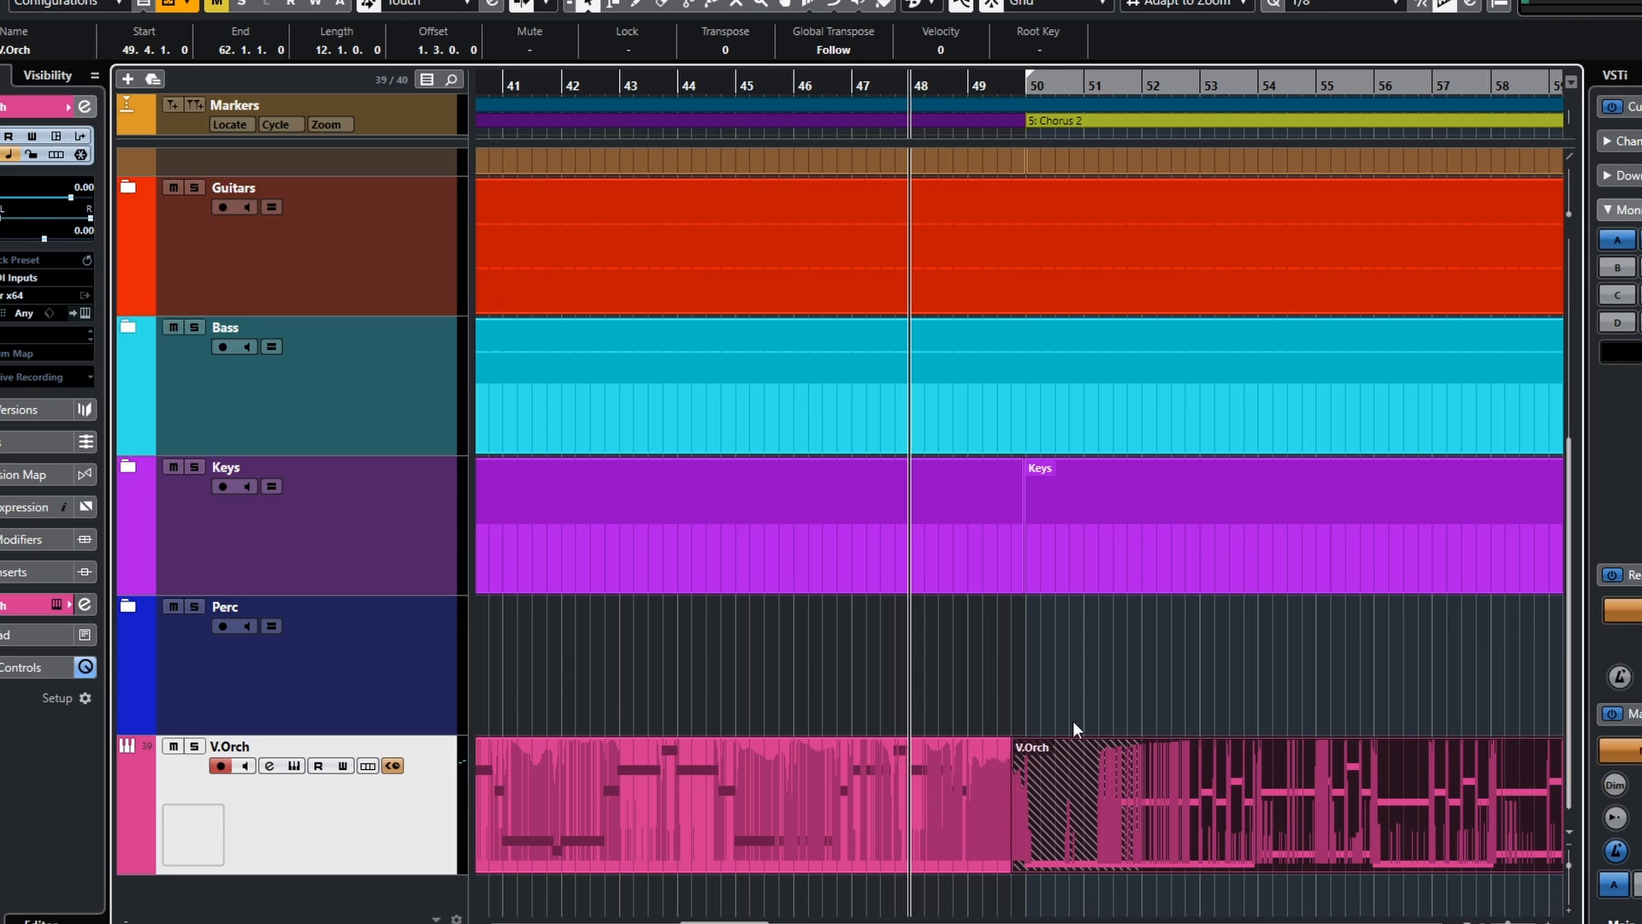
scroll(1014, 672, right, 3)
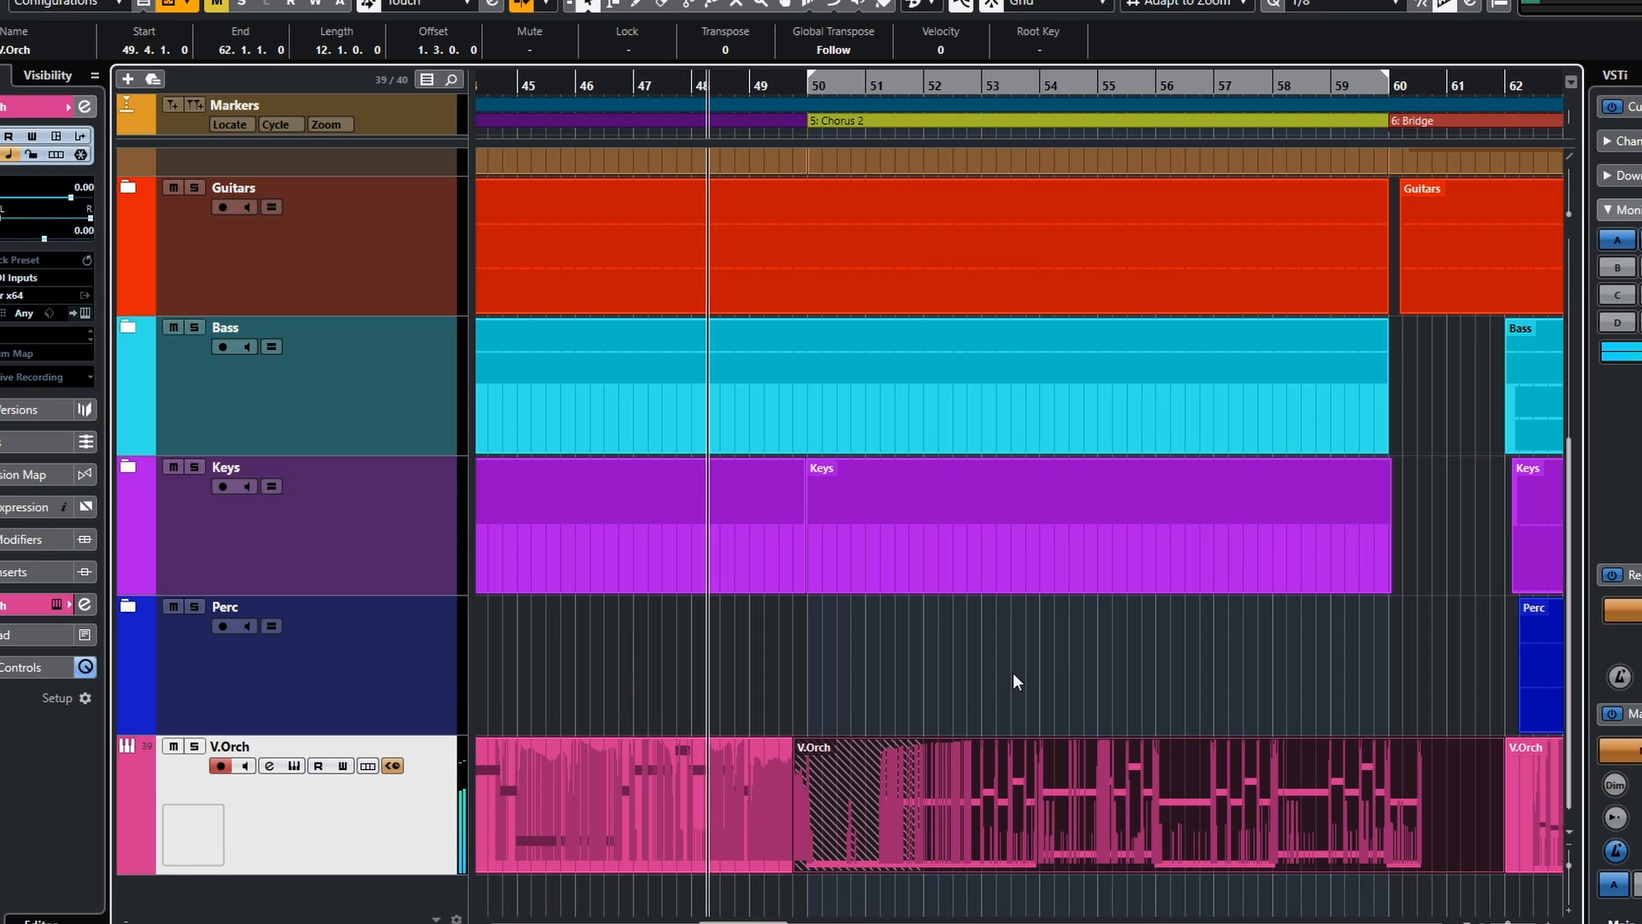
ctrl+scroll(999, 693, up, 4)
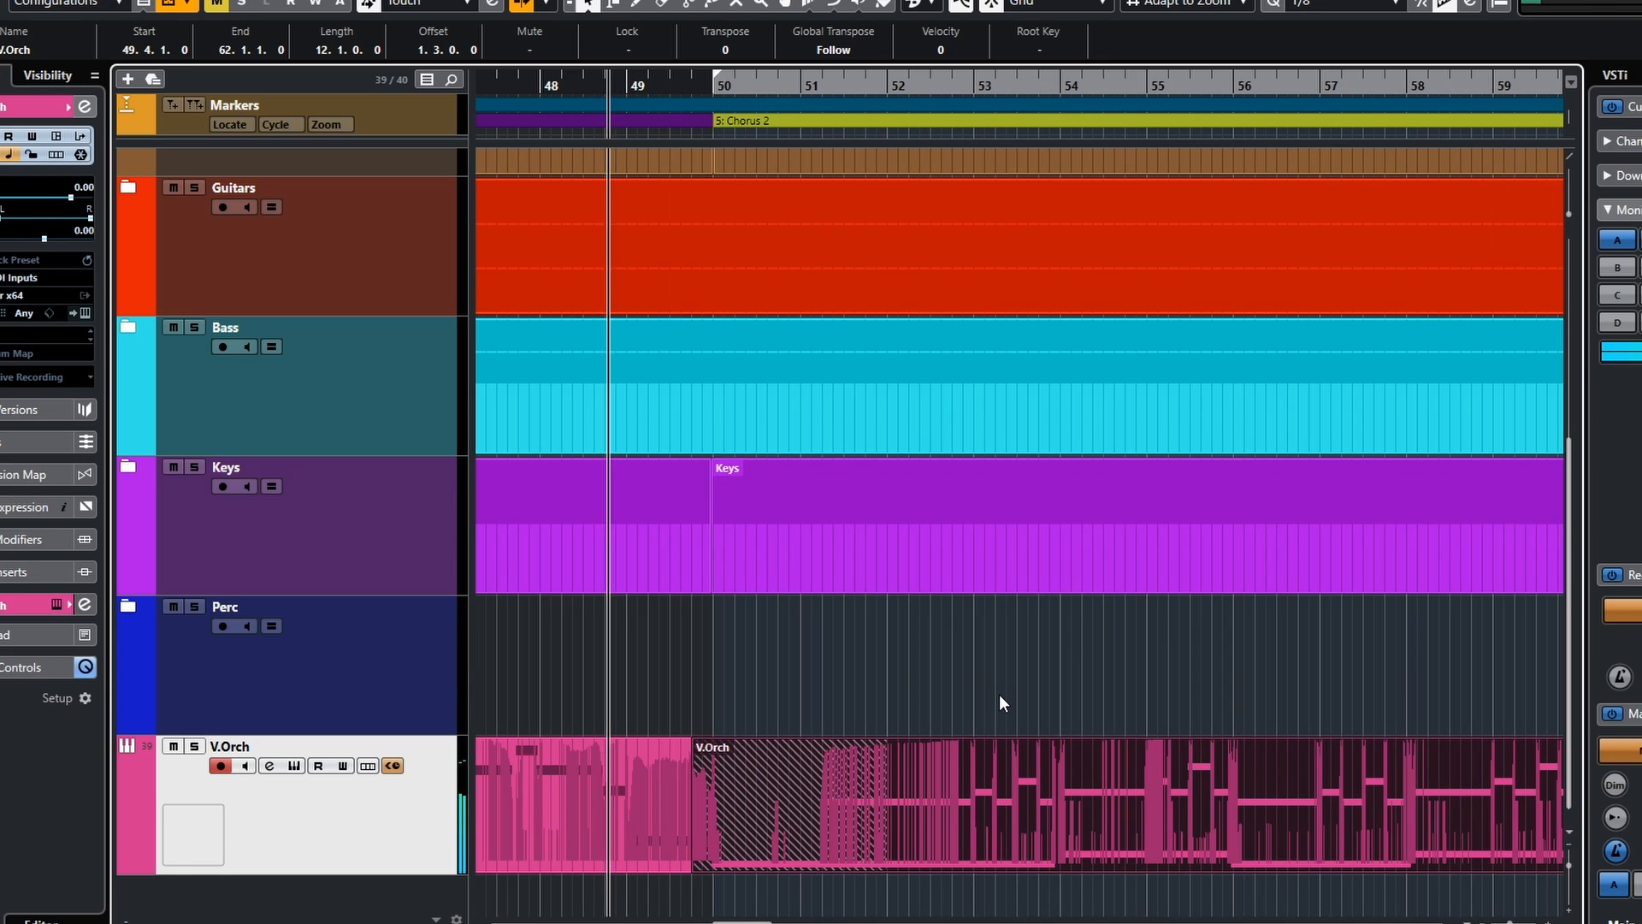
scroll(999, 692, left, 1)
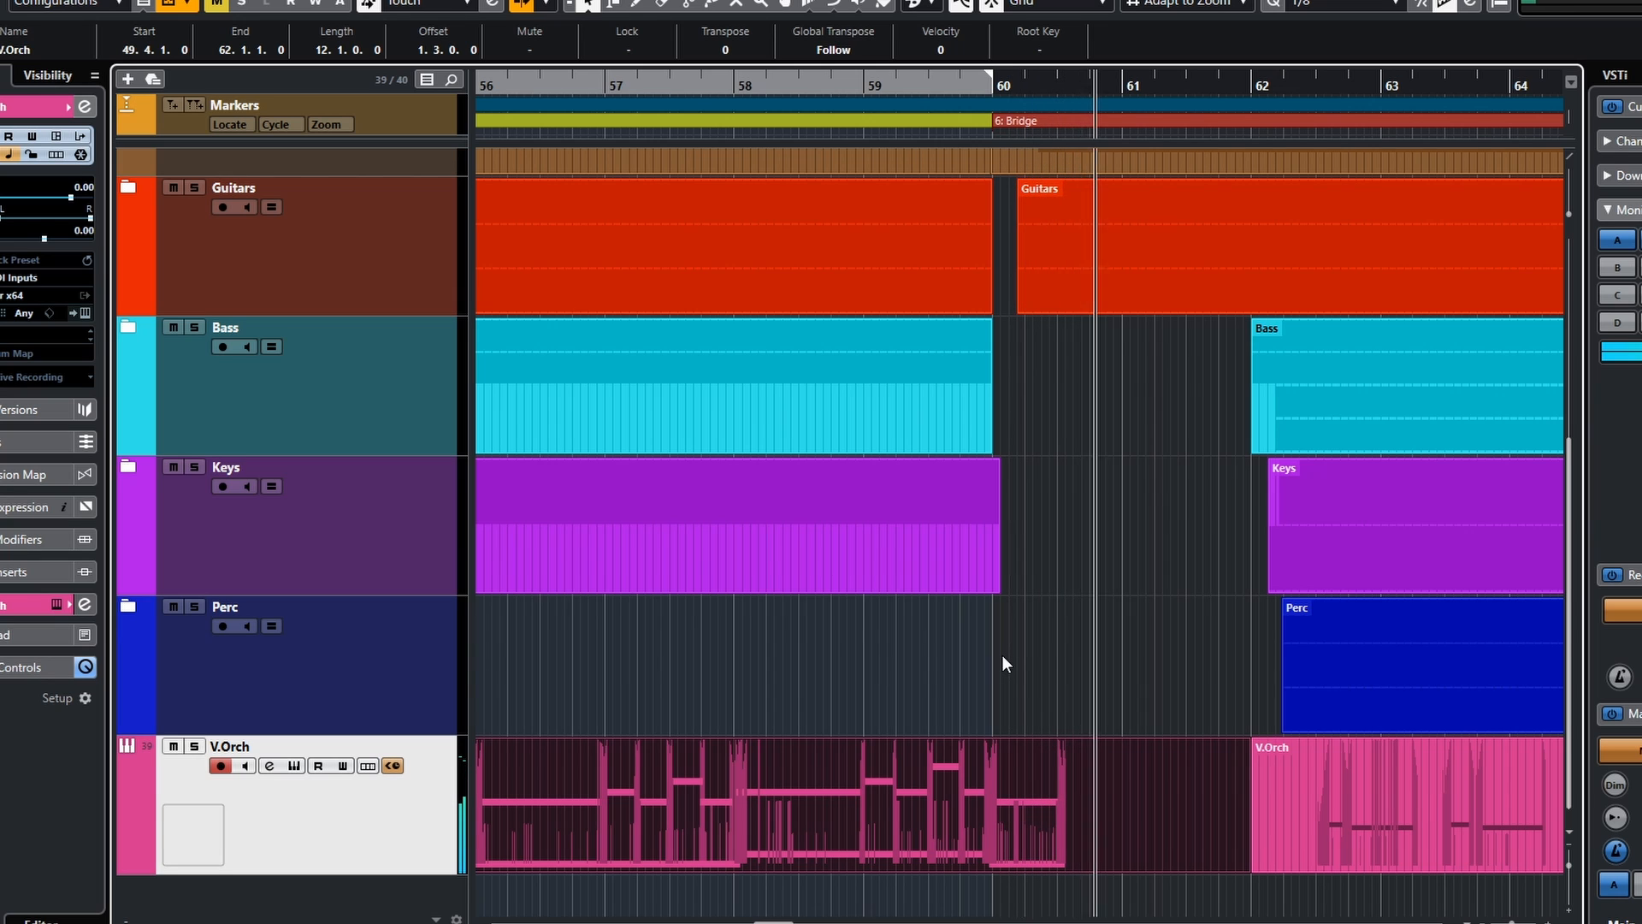
key(space)
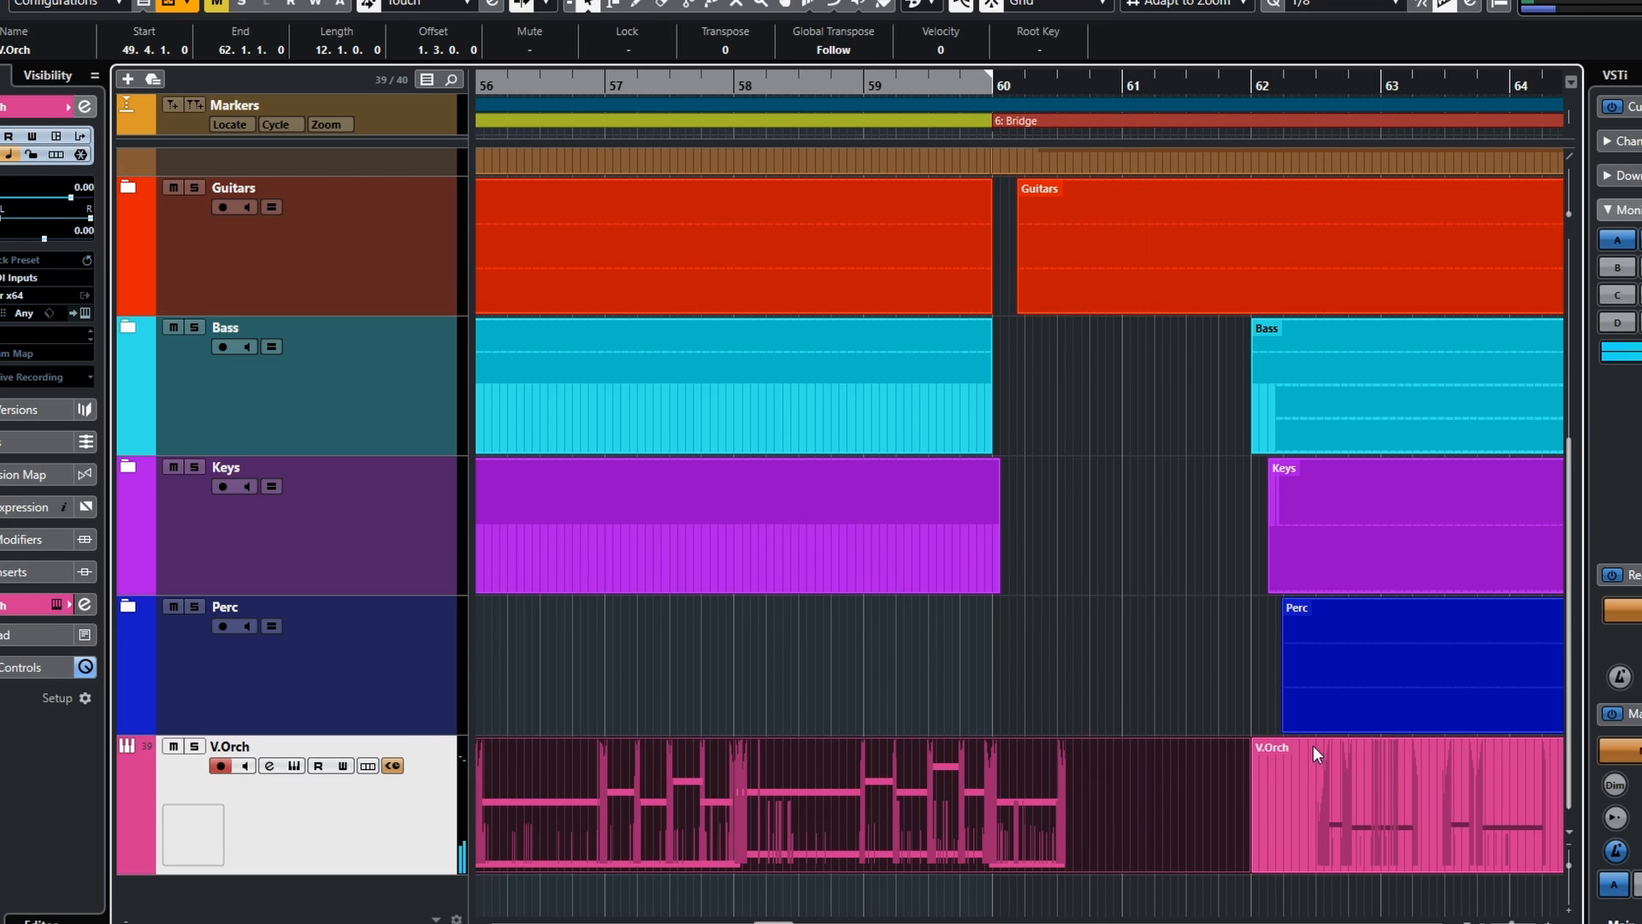
Shorten the end of the Chorus 2 V.Orch part to 60.4.1.
drag(1250, 860, 1089, 858)
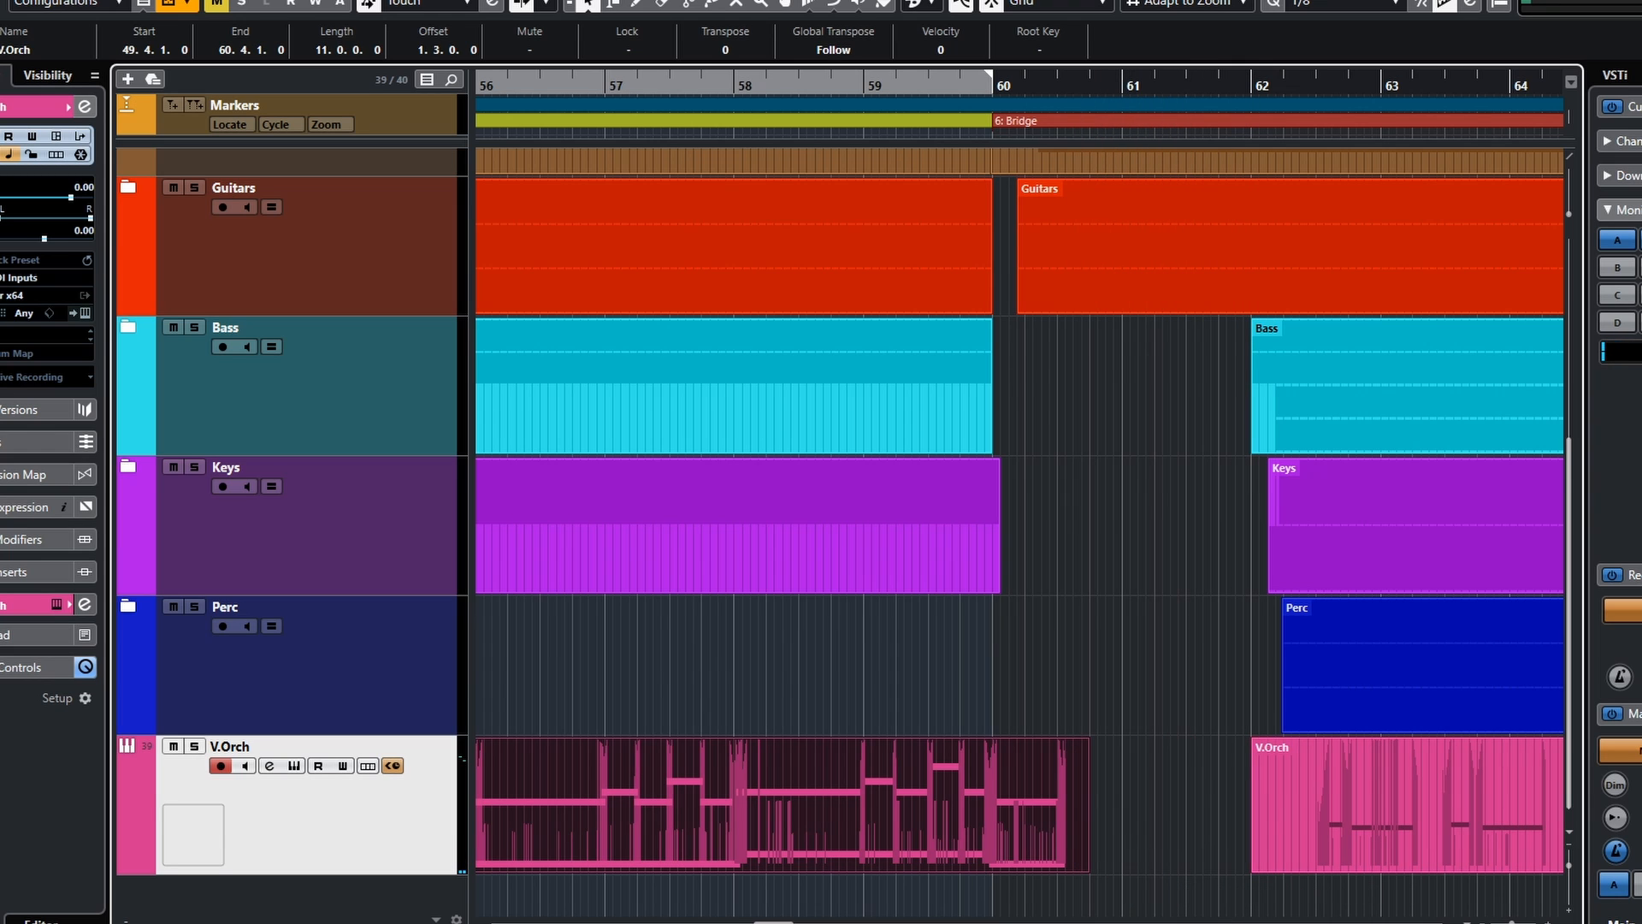
scroll(1165, 808, left, 2)
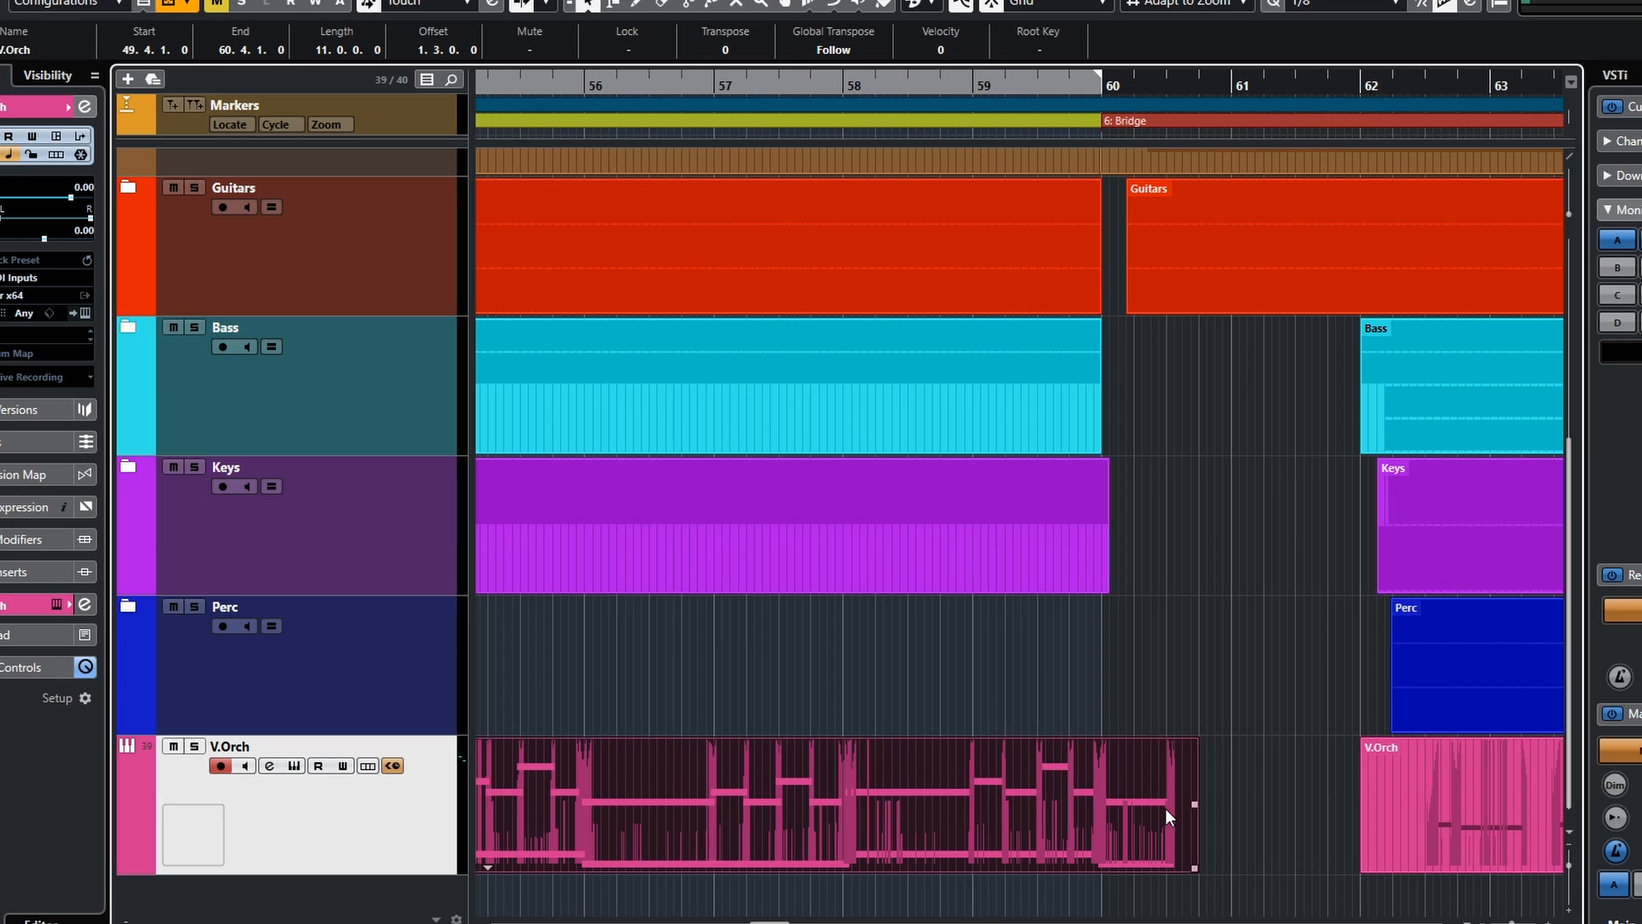
scroll(1158, 810, left, 12)
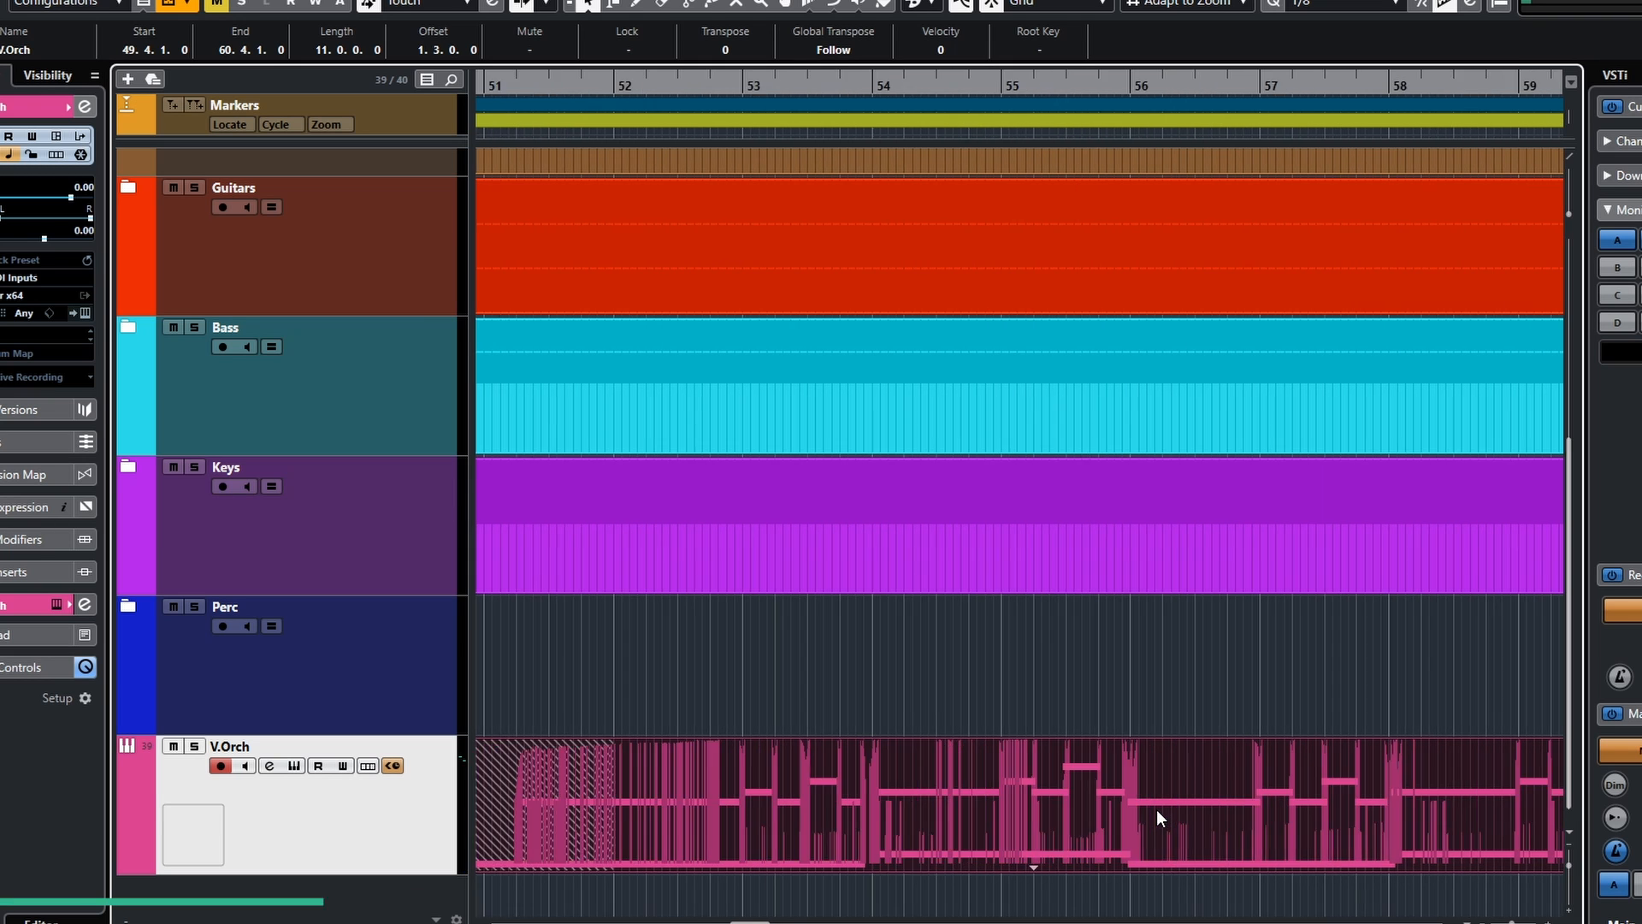
scroll(1152, 809, left, 2)
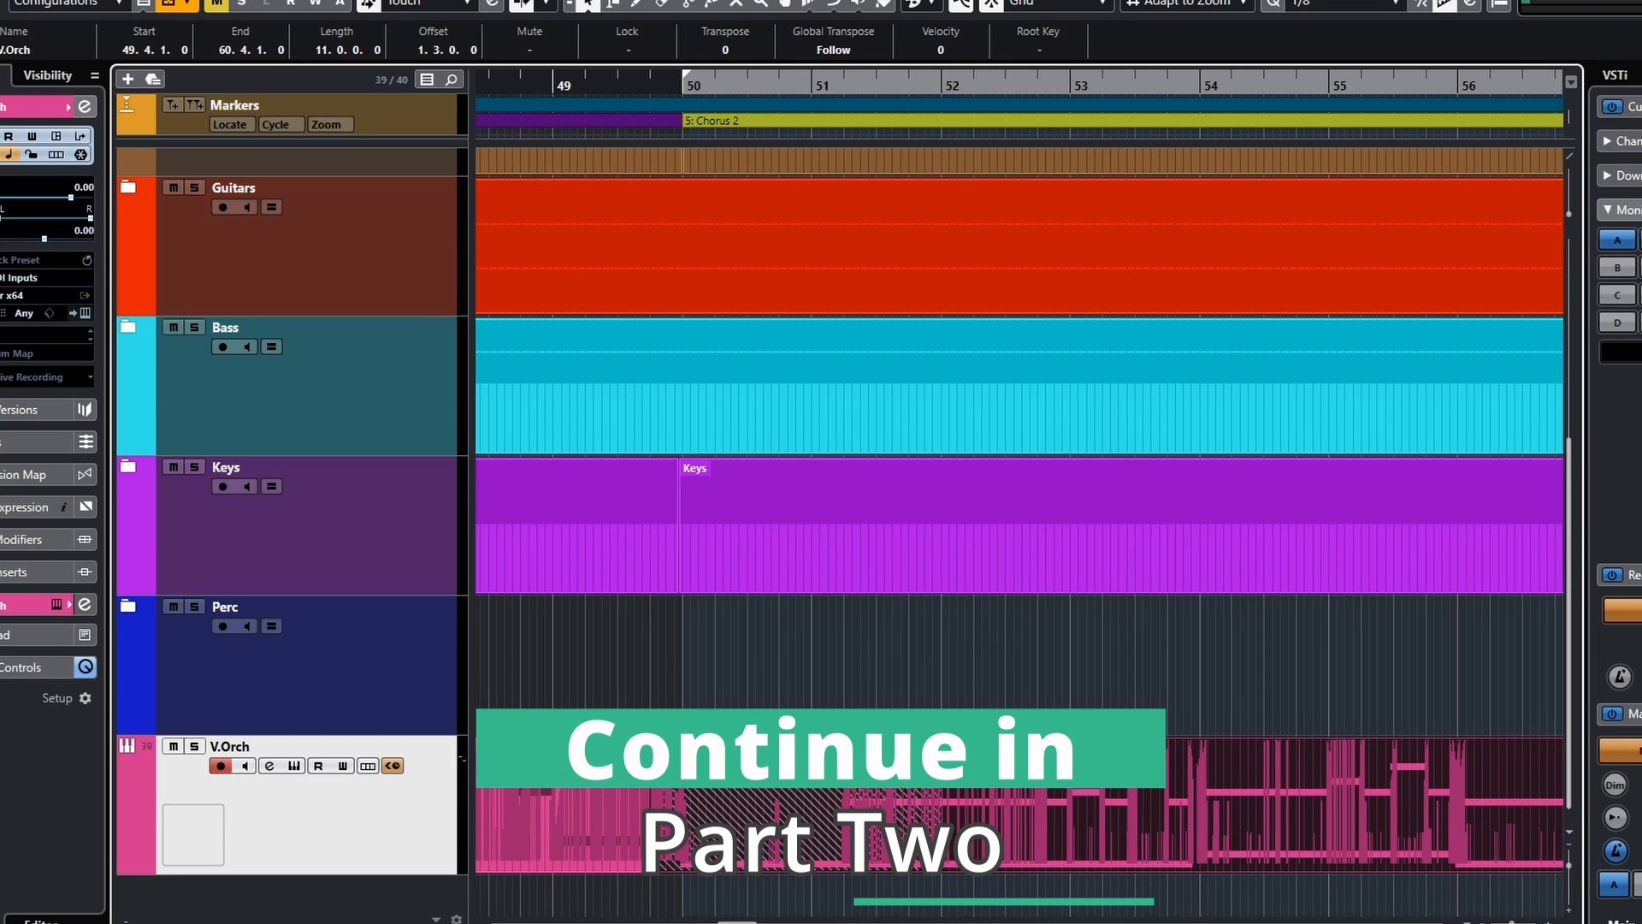